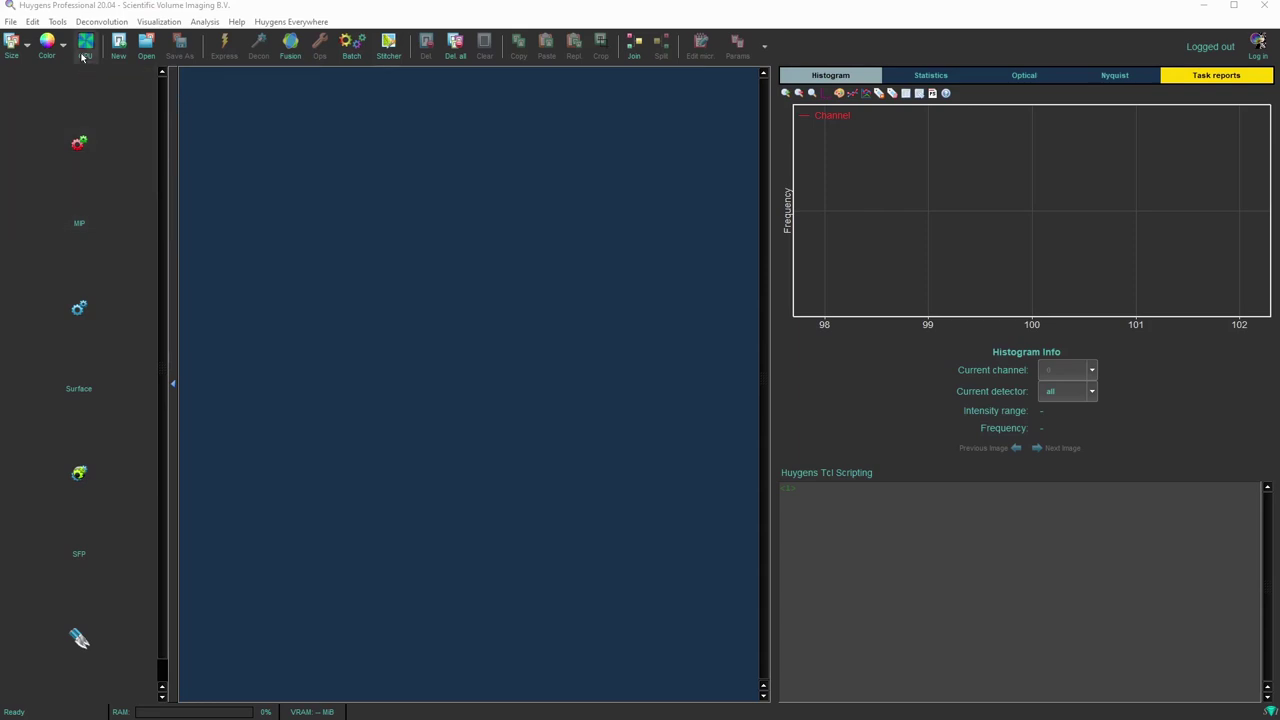
Open the eight files CIQLE_-_LightSheet_-_8MV-1_V0 through V7 .h5 in one selection.
left_click(10, 22)
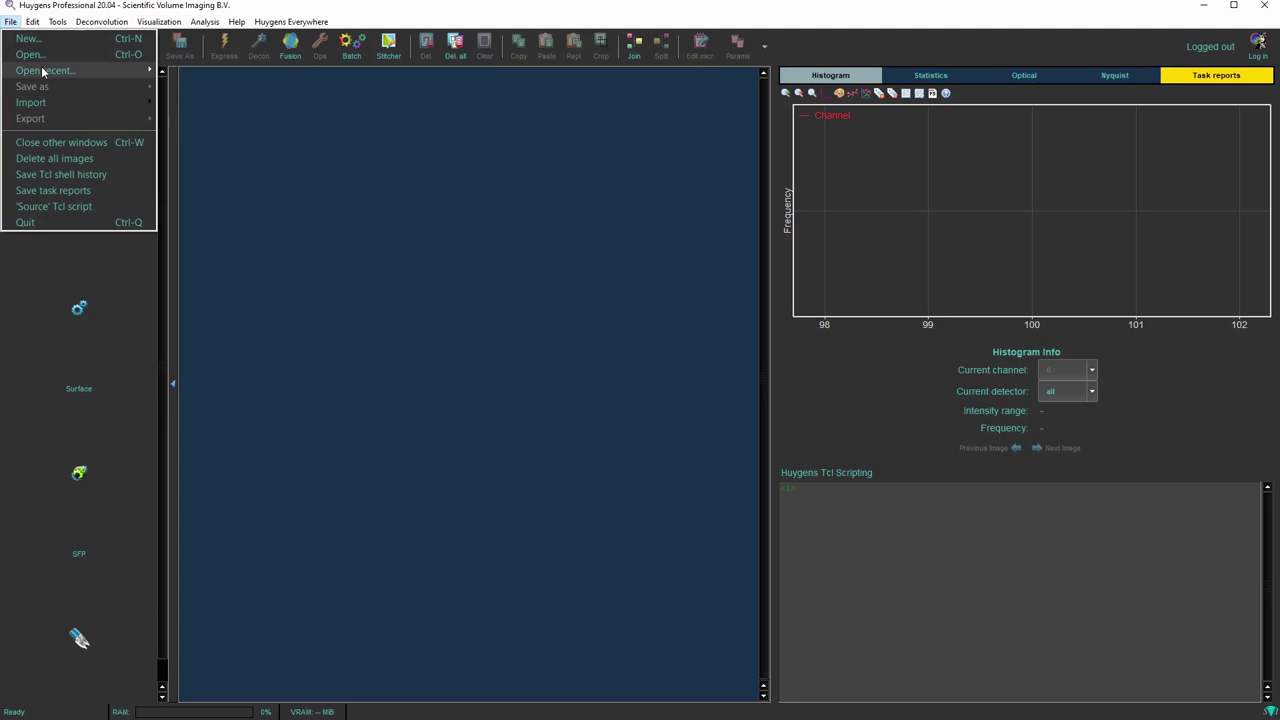
left_click(46, 52)
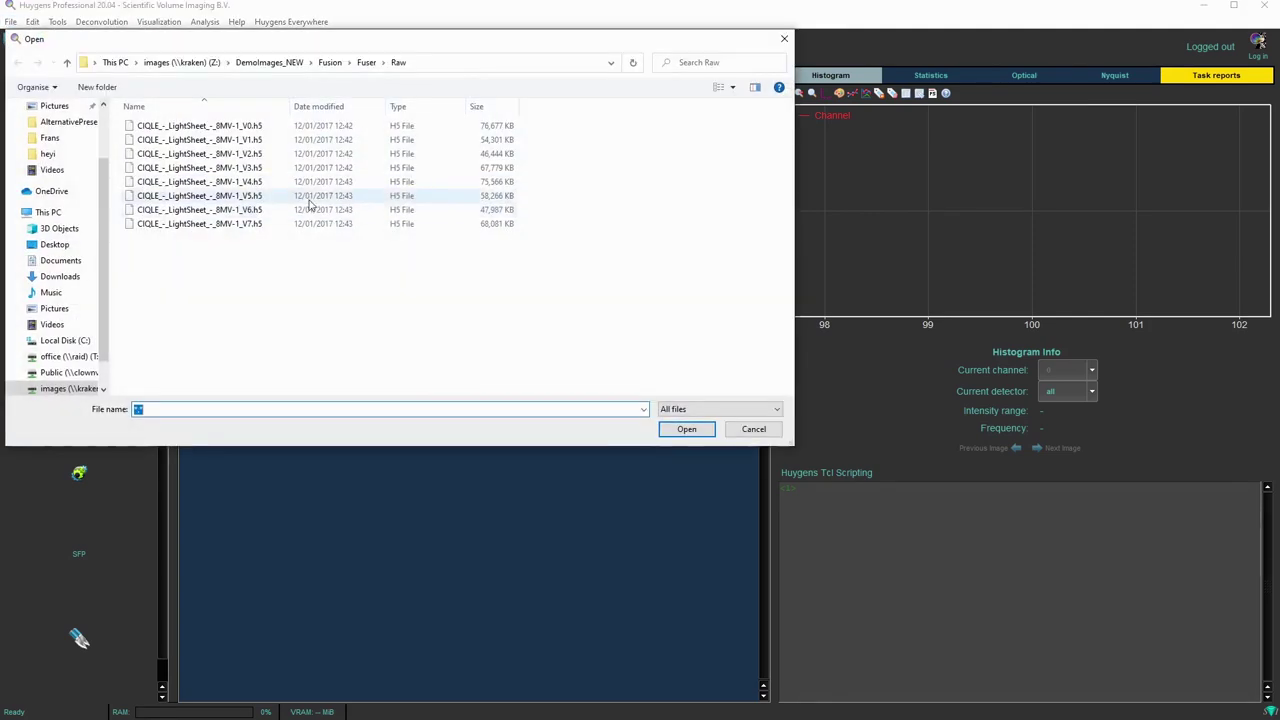
left_click(226, 130)
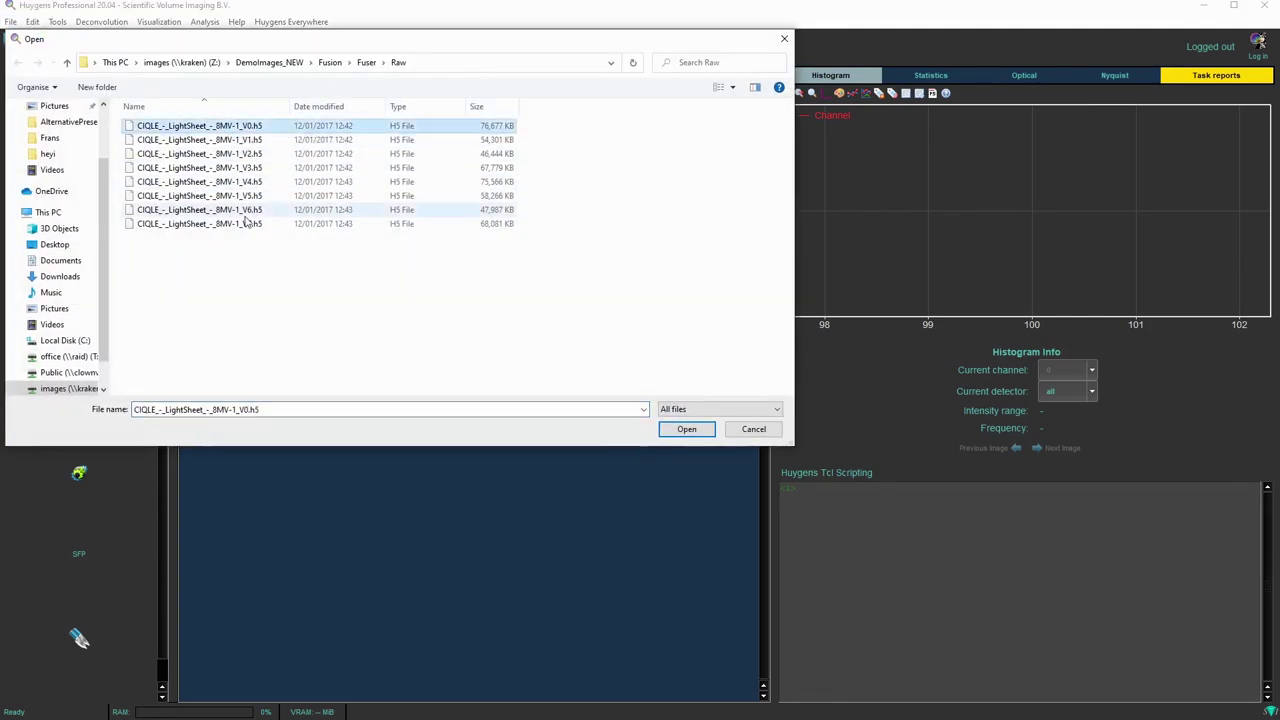
left_click(251, 223, "shift")
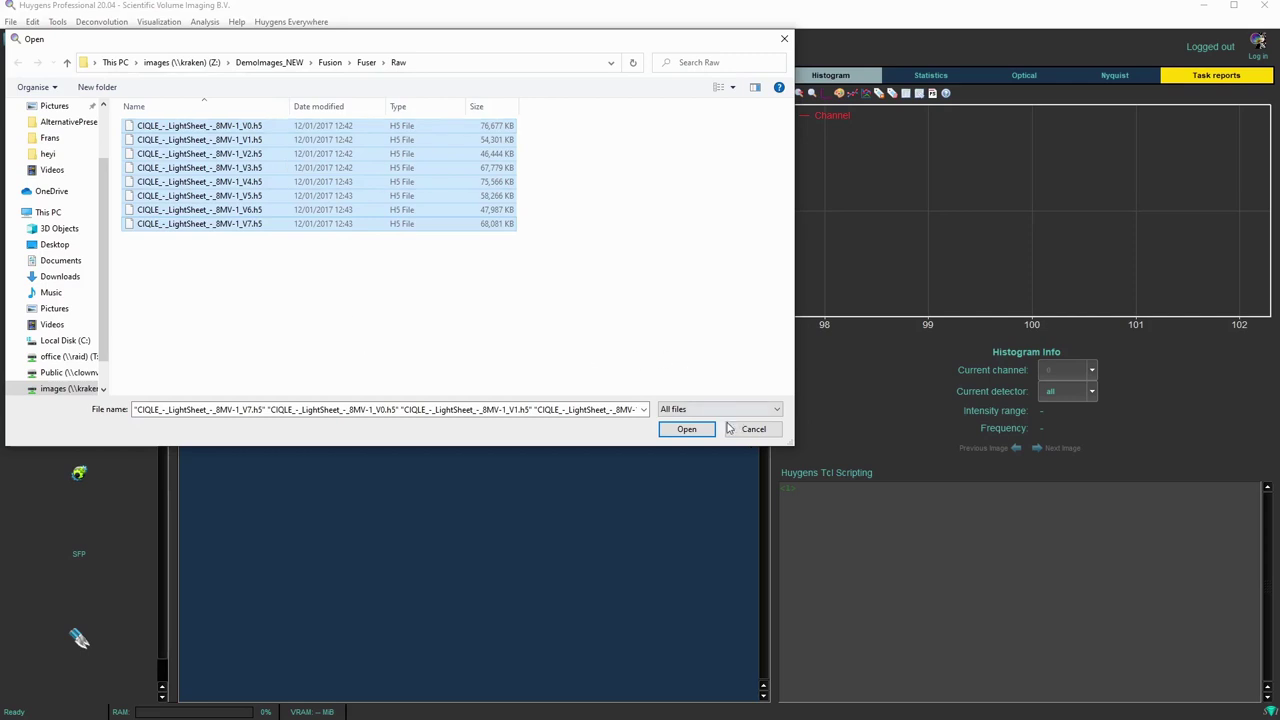
left_click(689, 429)
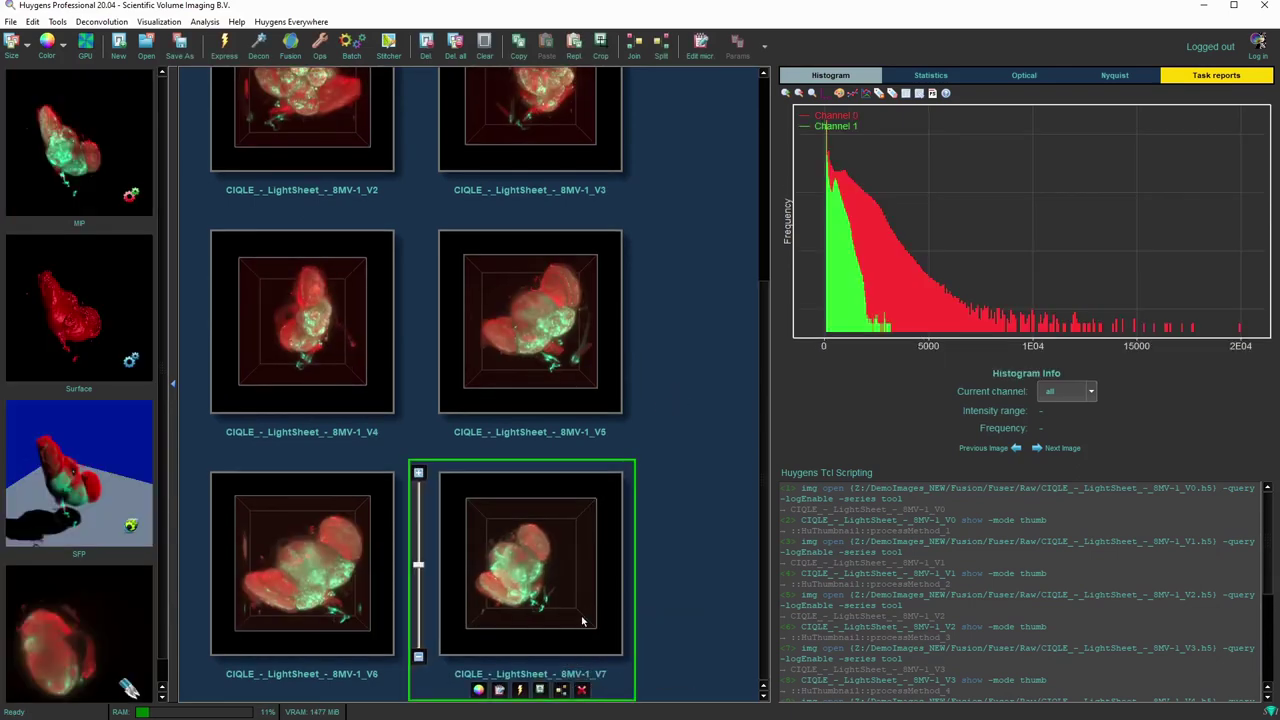
Select all eight loaded views and send them to Interactive Fuser & Decon.
mouse_move(578, 610)
left_mouse_down()
mouse_move(503, 523)
mouse_move(575, 634)
left_mouse_up()
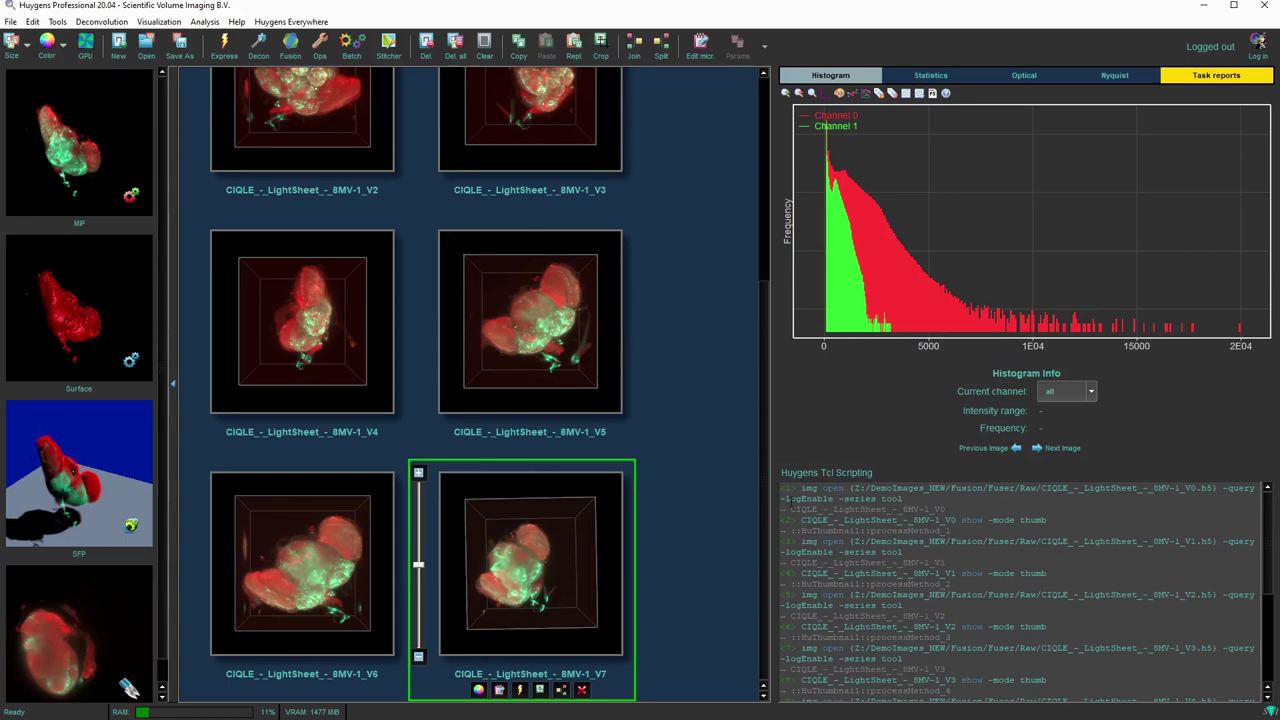
scroll(710, 431, "up", 3)
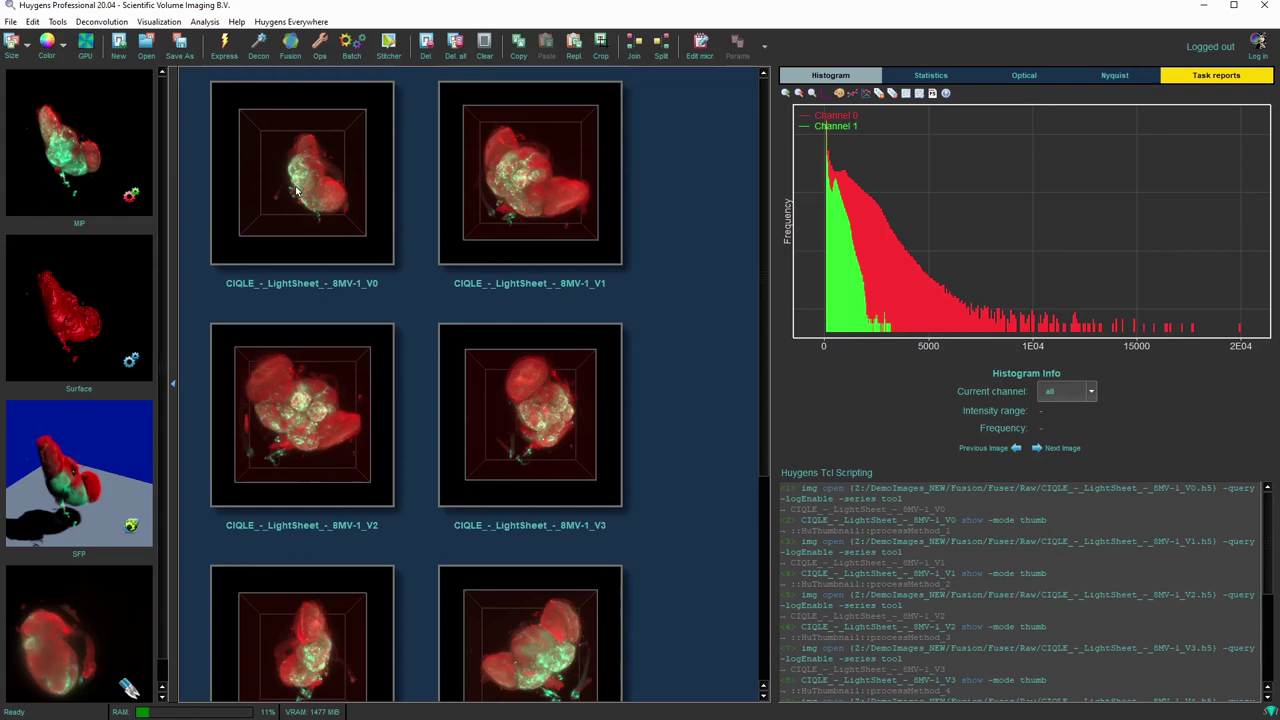
key("ctrl+a")
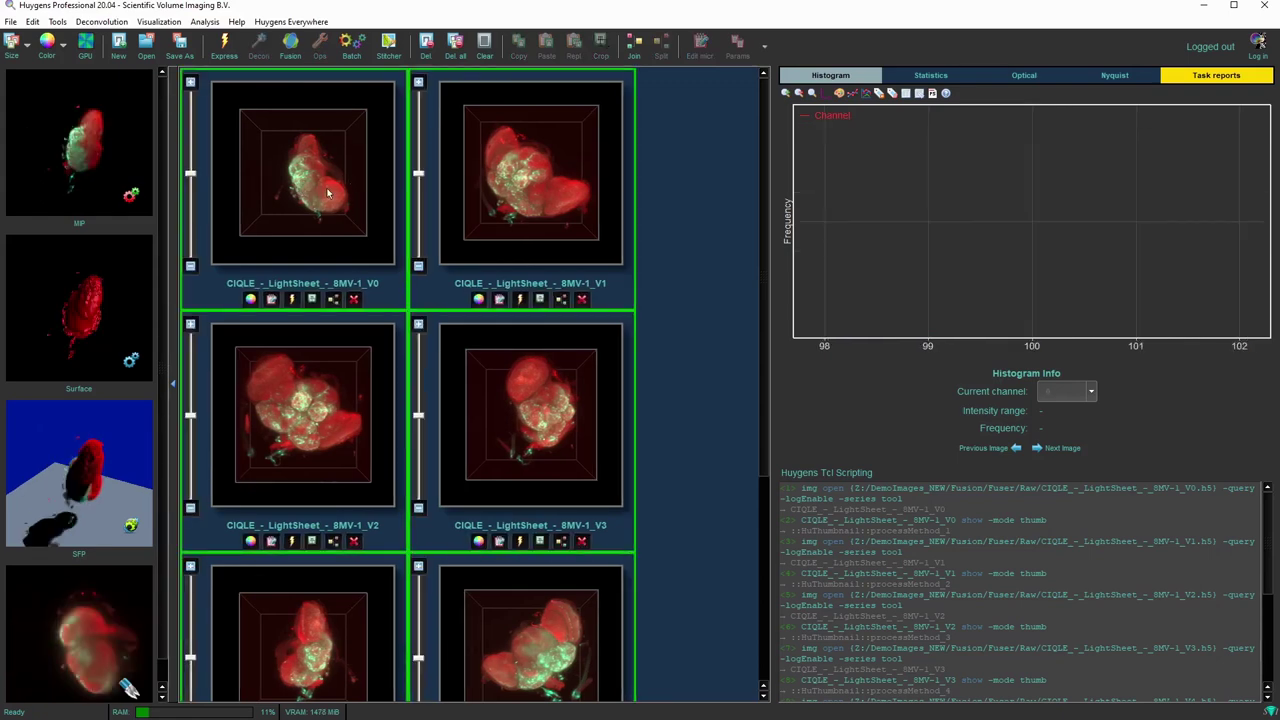
right_click(329, 190)
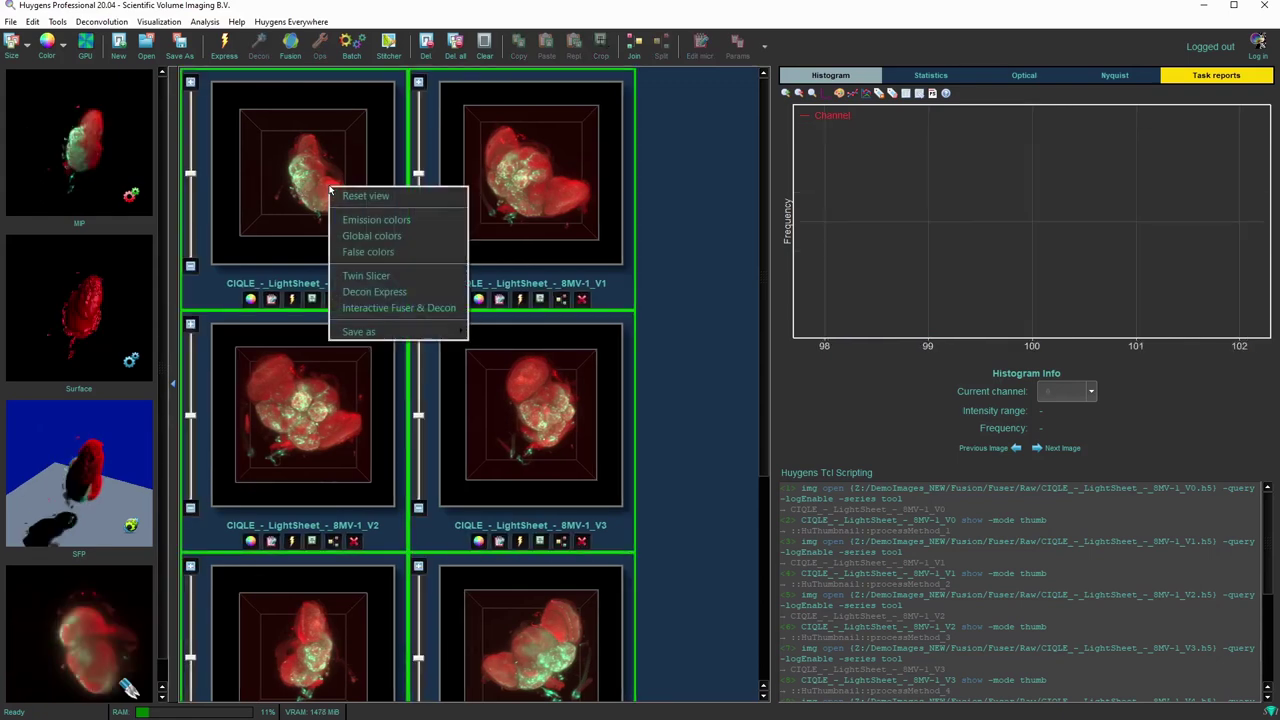
left_click(390, 308)
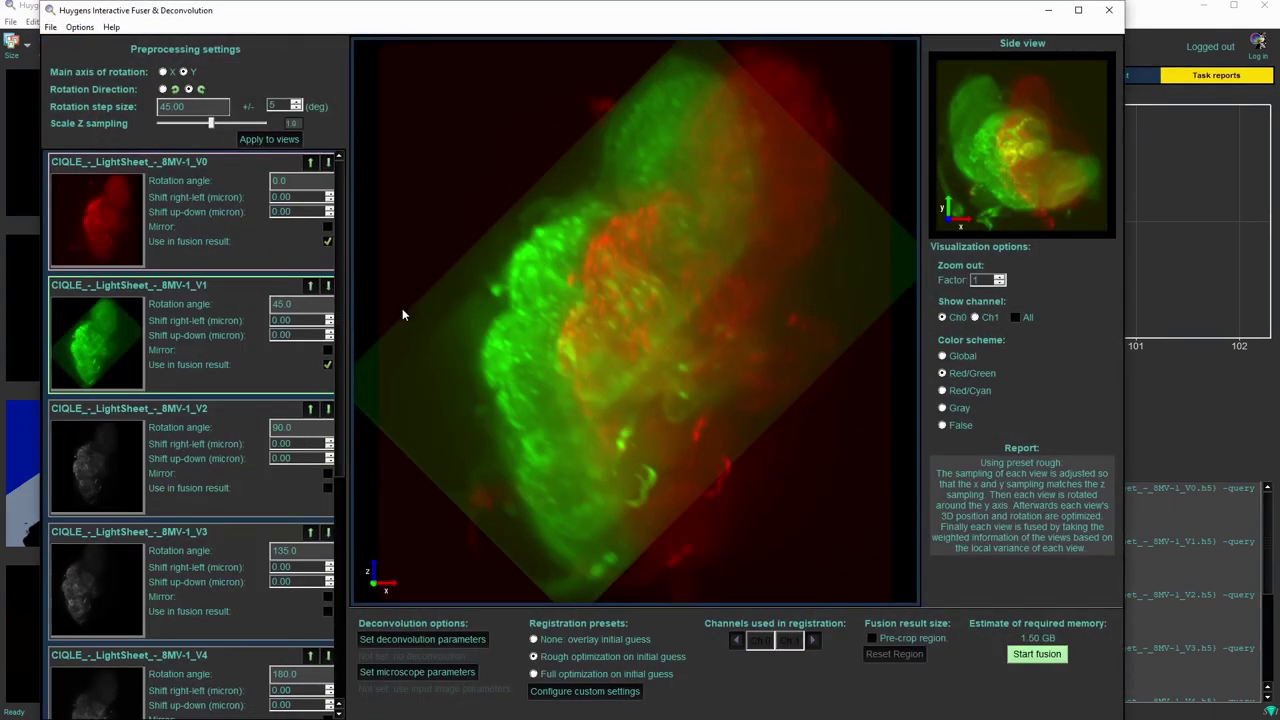
Maximize the fuser window and drag green V1 onto red V0, shifting it 72.96 and 9.60 µm.
left_click(1078, 10)
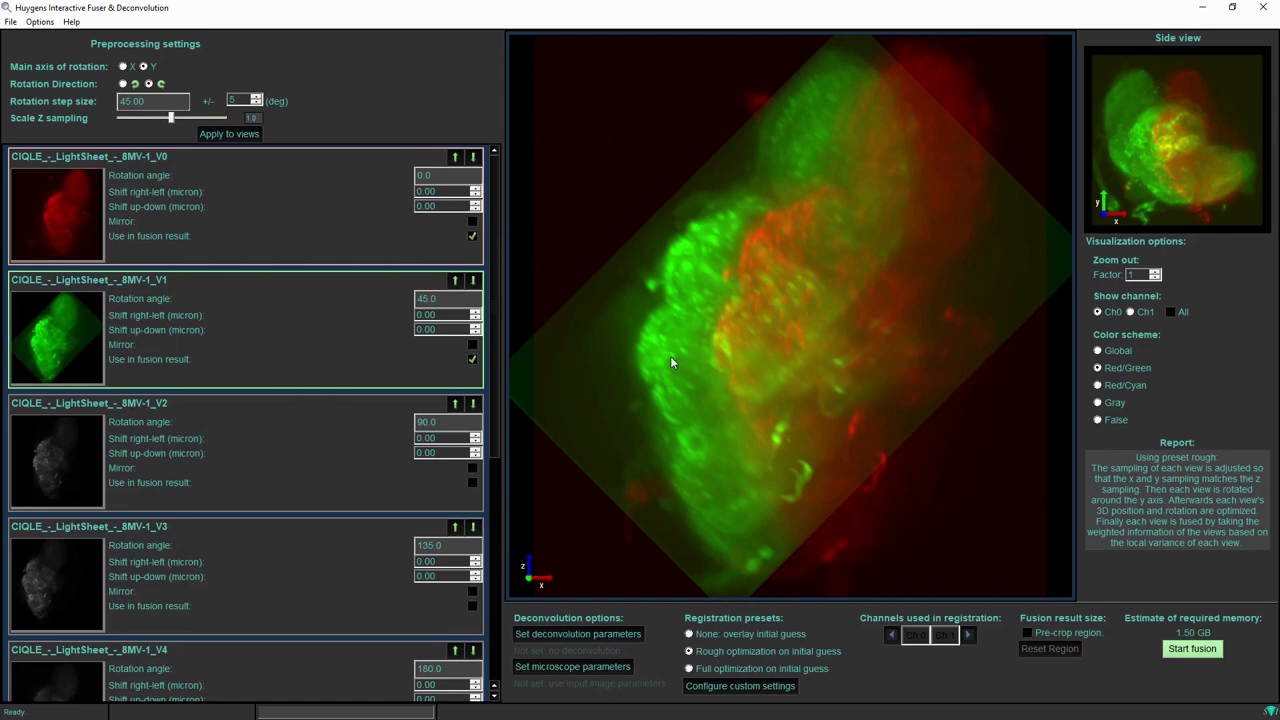
left_click_drag(666, 364, 742, 354)
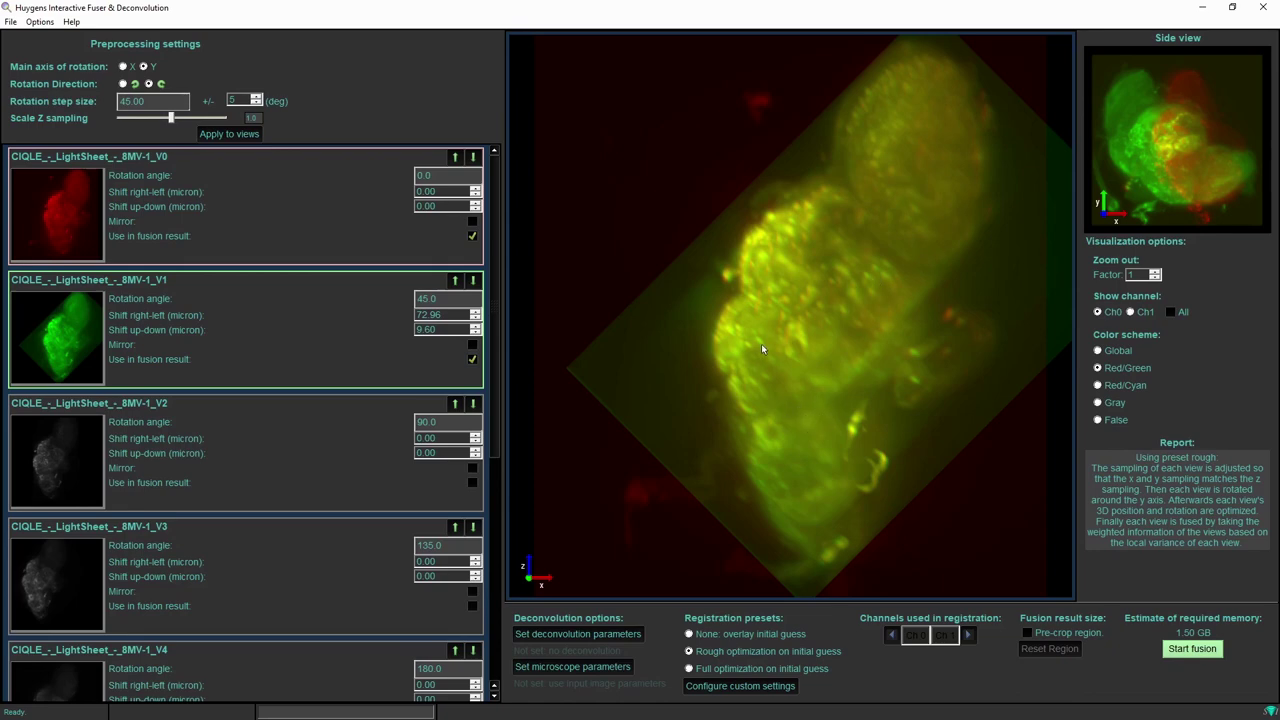
Pair and align V2, V3 and V4 with shifts 59.51/−10.24, 123.52/−33.92 and 64.00/−1.92 µm.
left_click(471, 235)
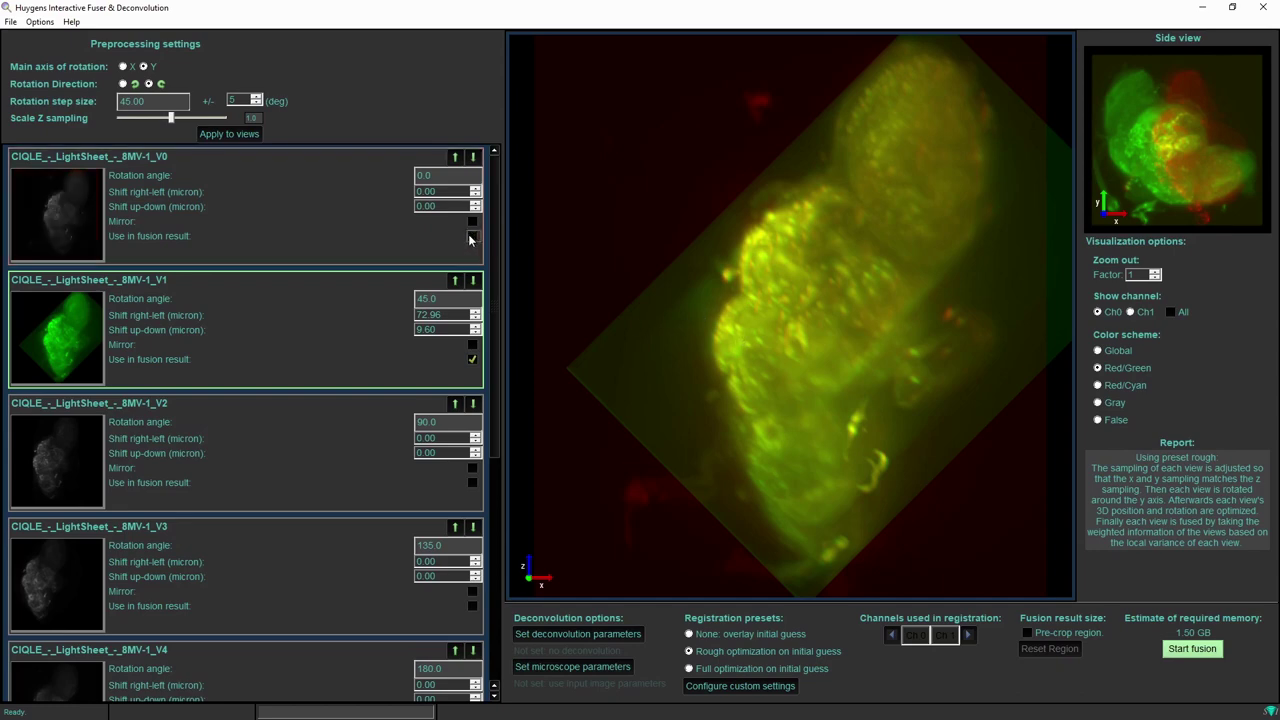
left_click(84, 448)
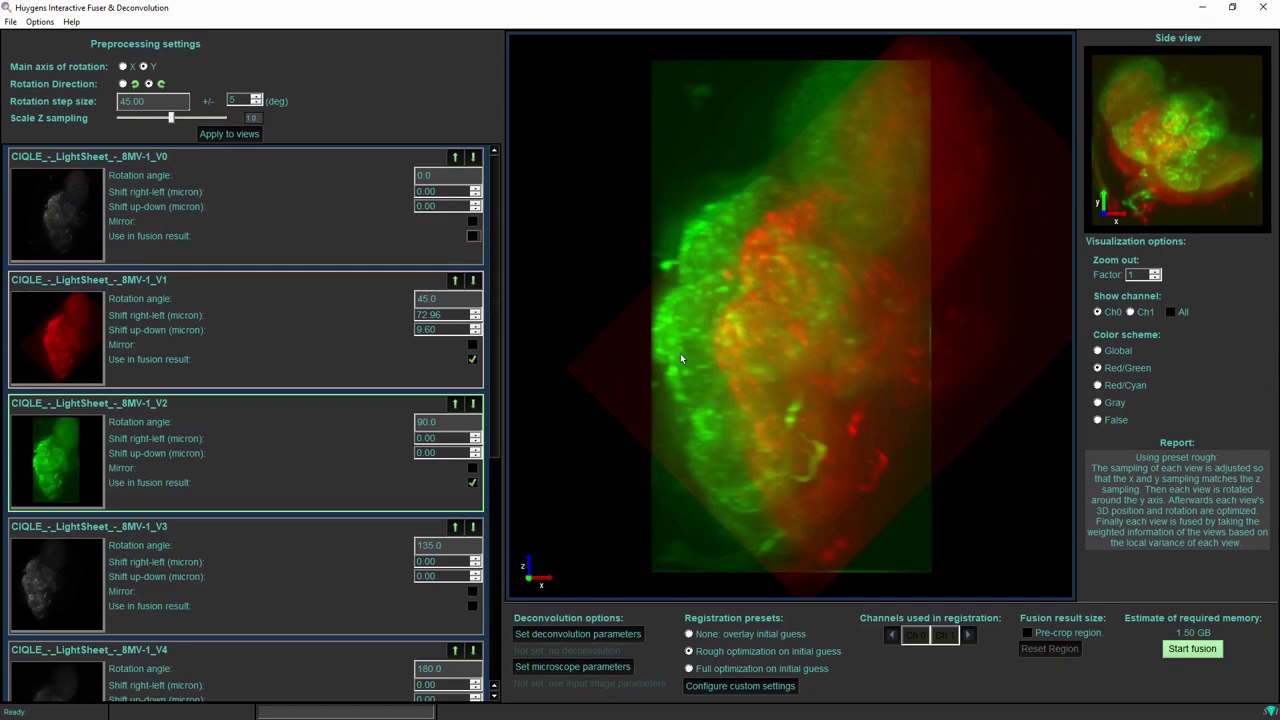
left_click_drag(706, 389, 772, 393)
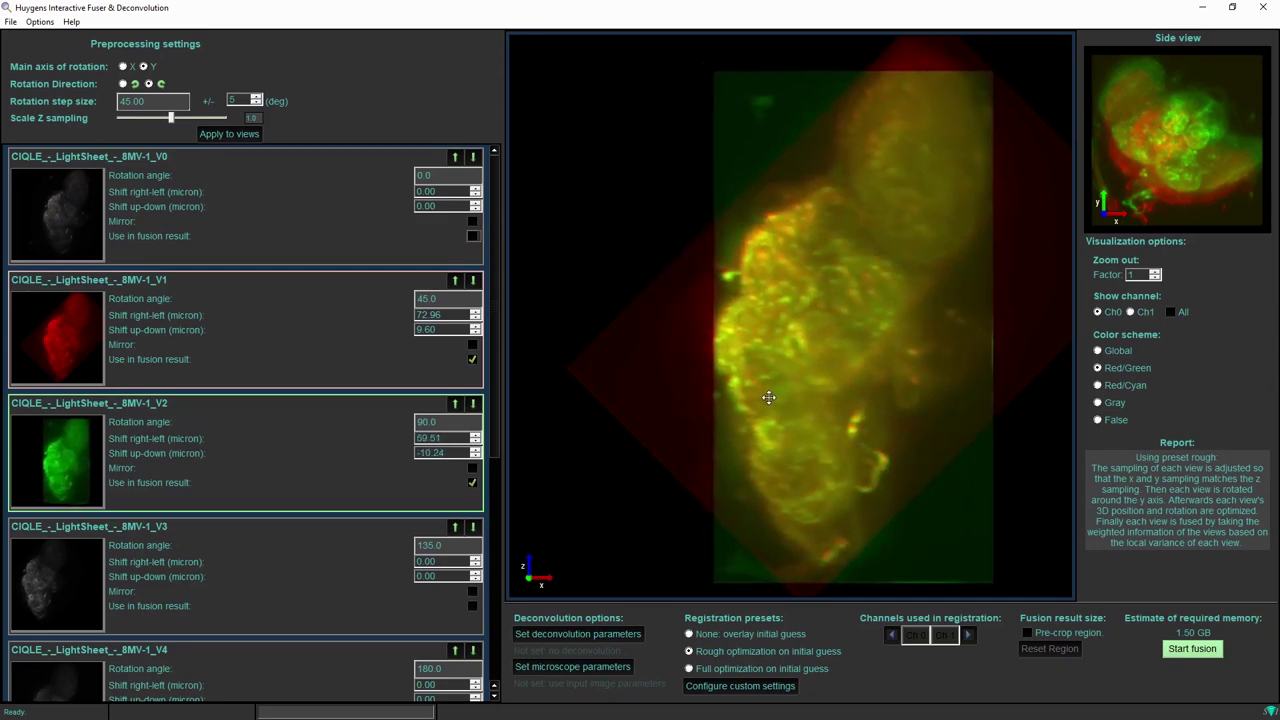
left_click(473, 360)
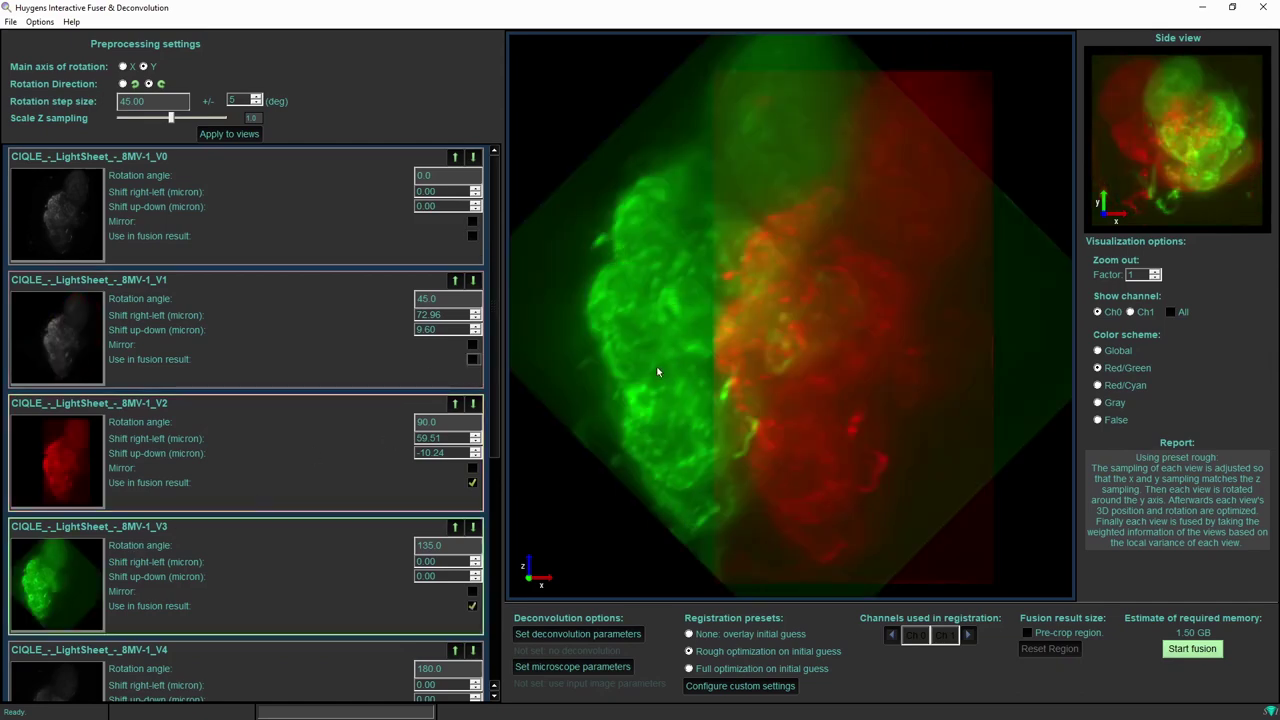
left_click_drag(663, 369, 785, 403)
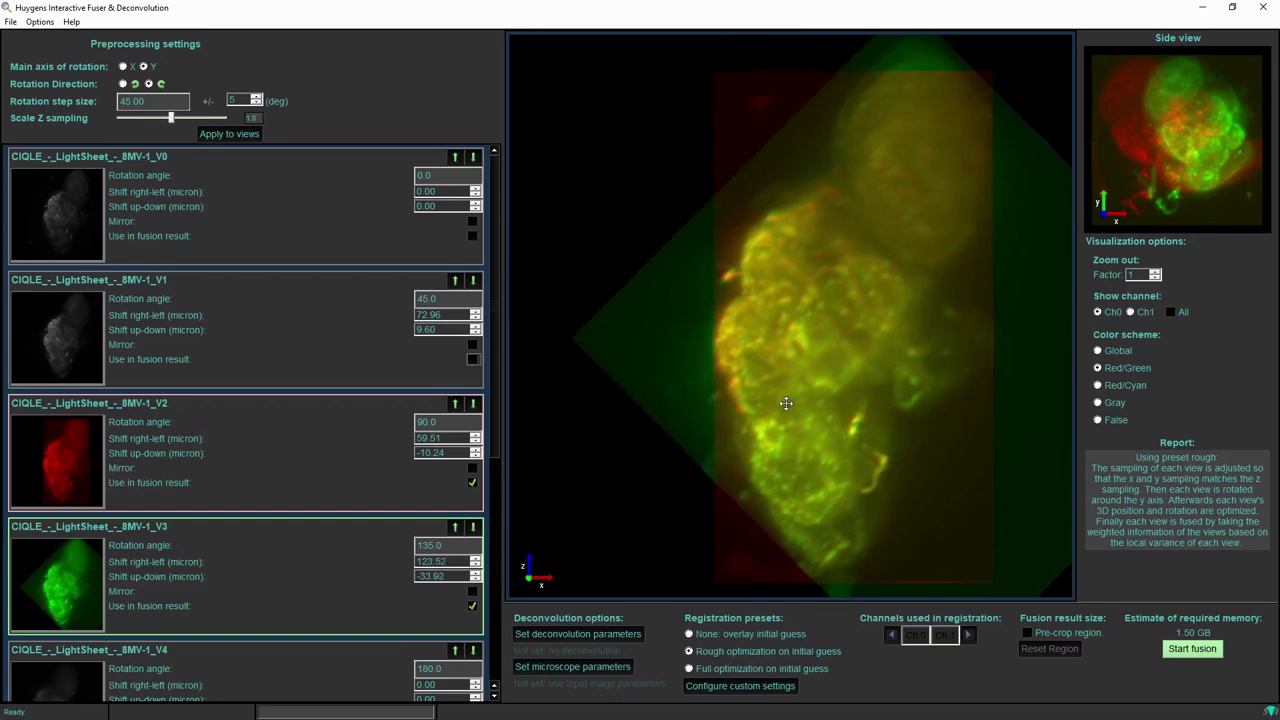
left_click(471, 484)
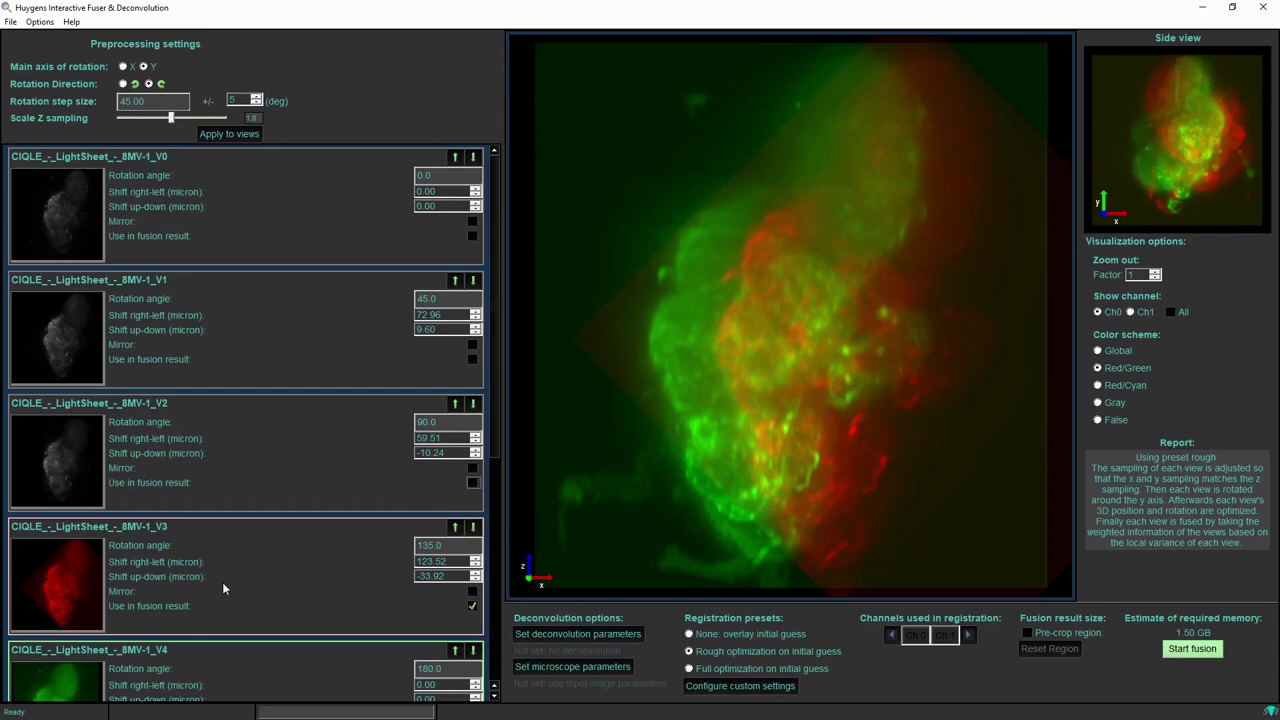
left_click_drag(702, 380, 768, 382)
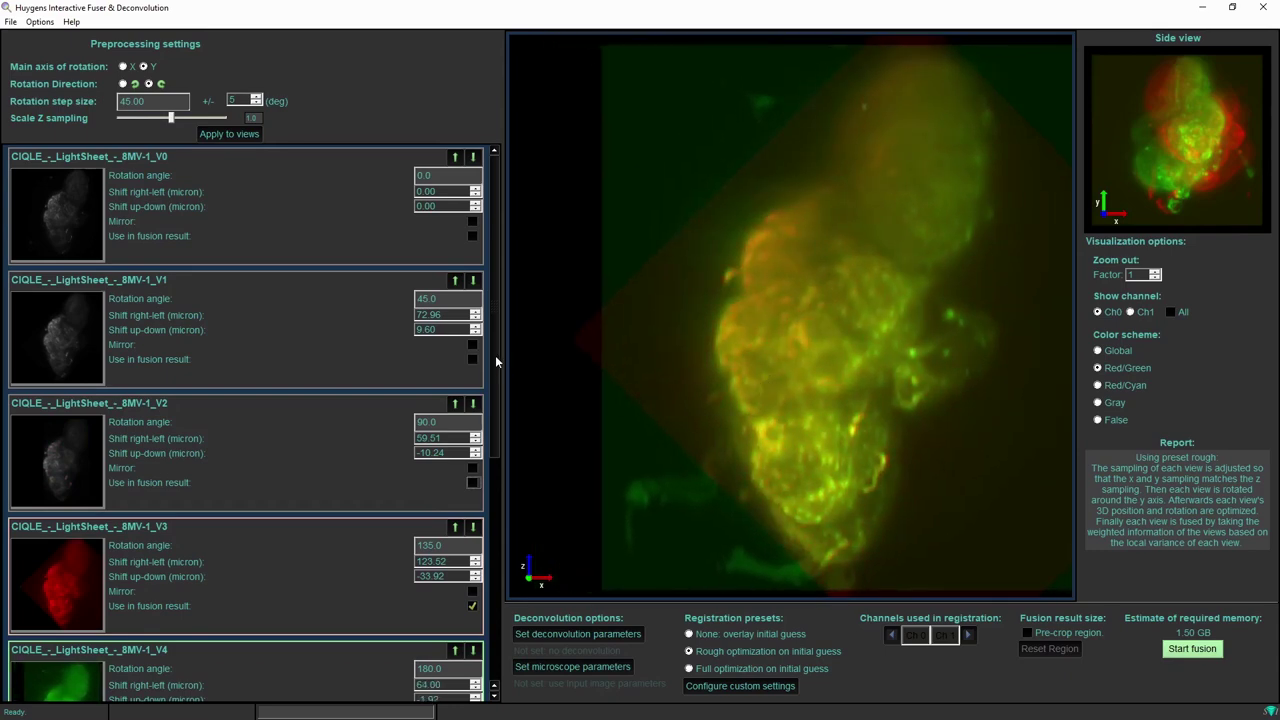
scroll(494, 355, "down", 5)
Pair and align V5, V6 and V7 with shifts 82.56/−18.56, 58.88/22.40 and 124.79/−28.80 µm.
left_click(471, 258)
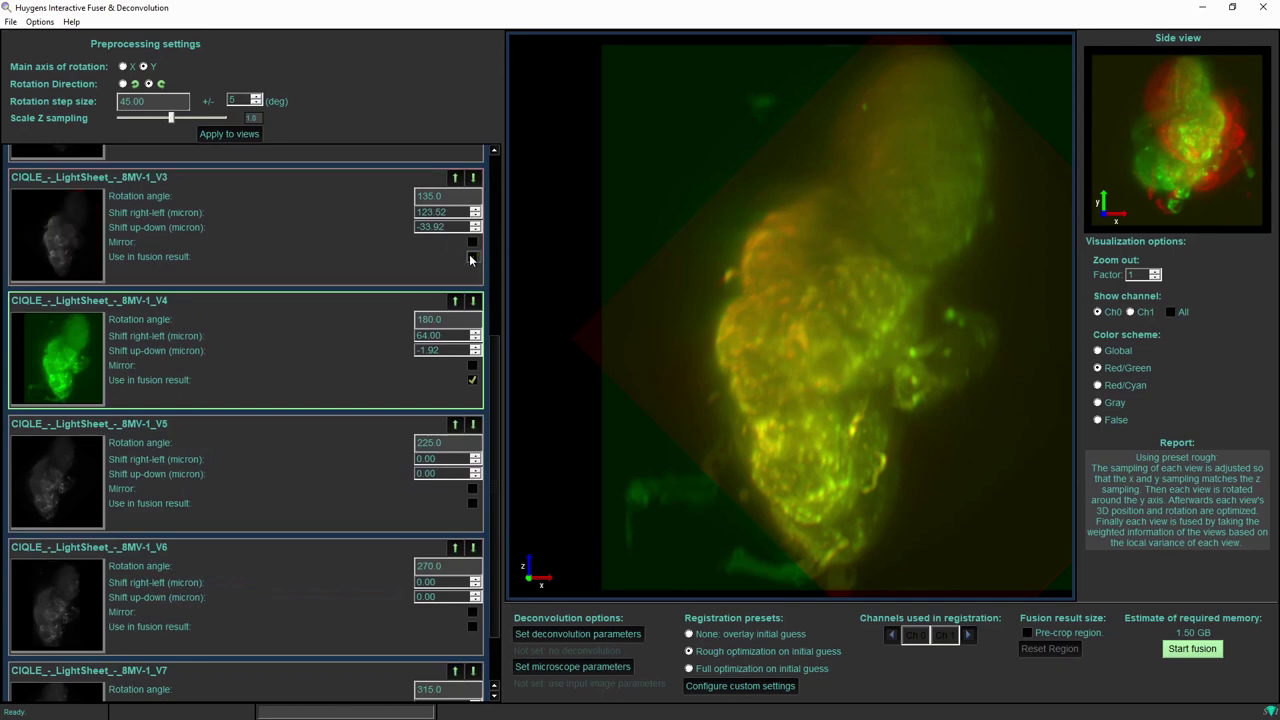
left_click(56, 473)
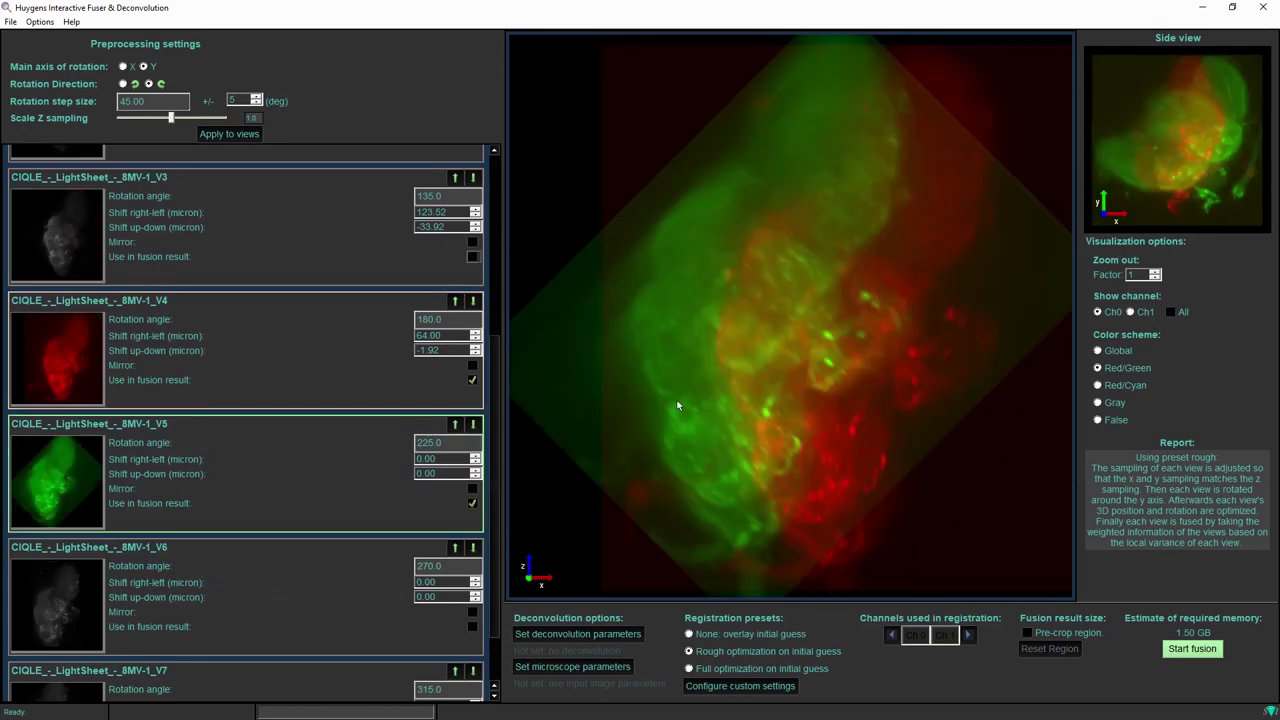
left_click_drag(677, 405, 763, 421)
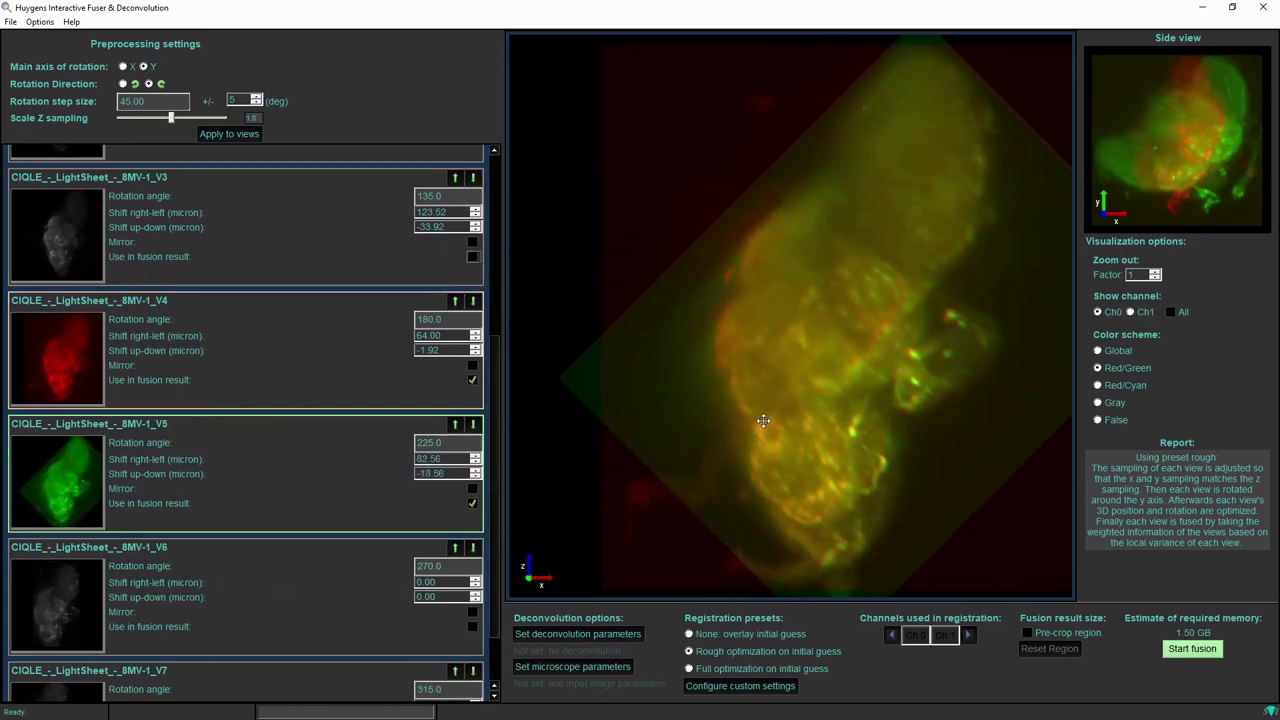
left_click(472, 381)
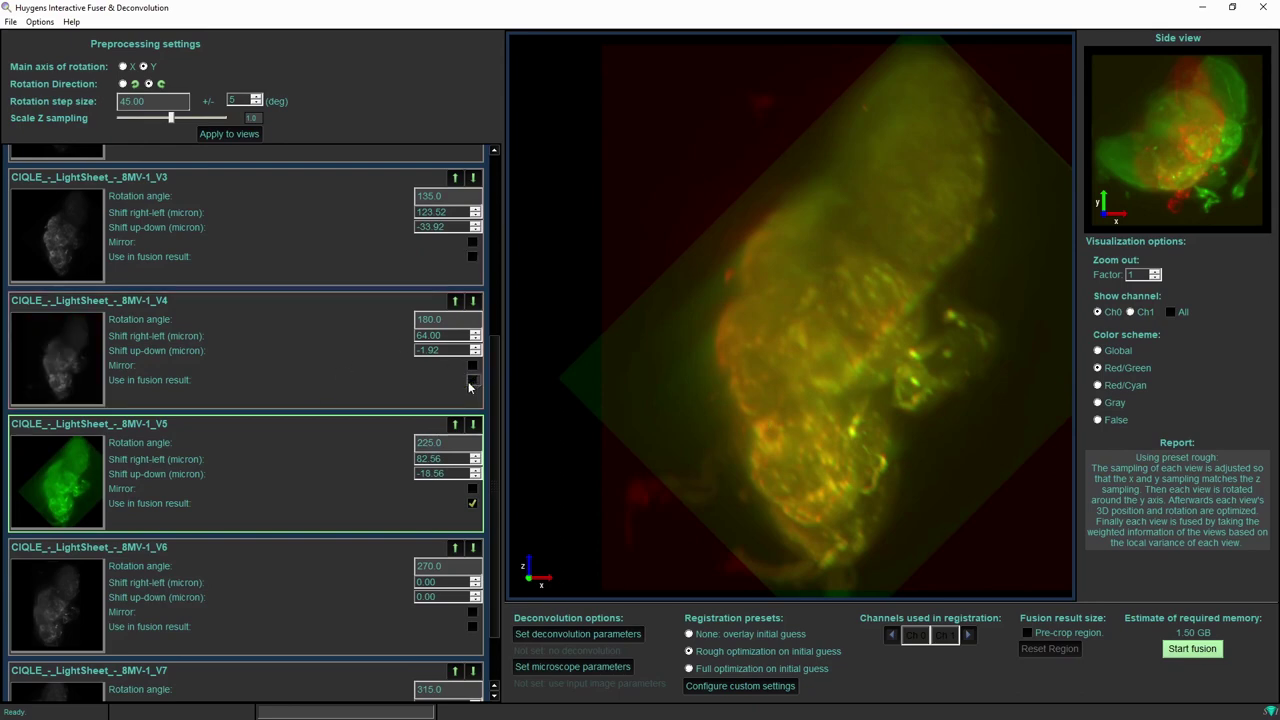
left_click(56, 614)
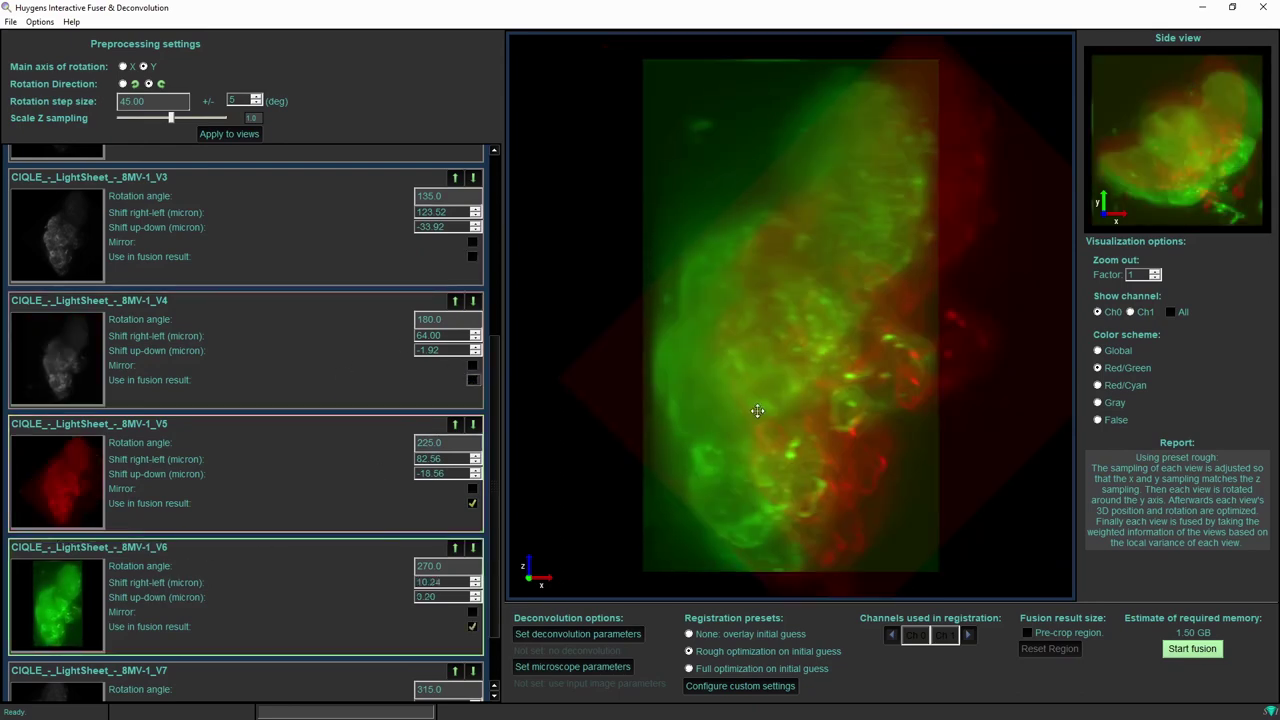
left_click_drag(738, 416, 794, 391)
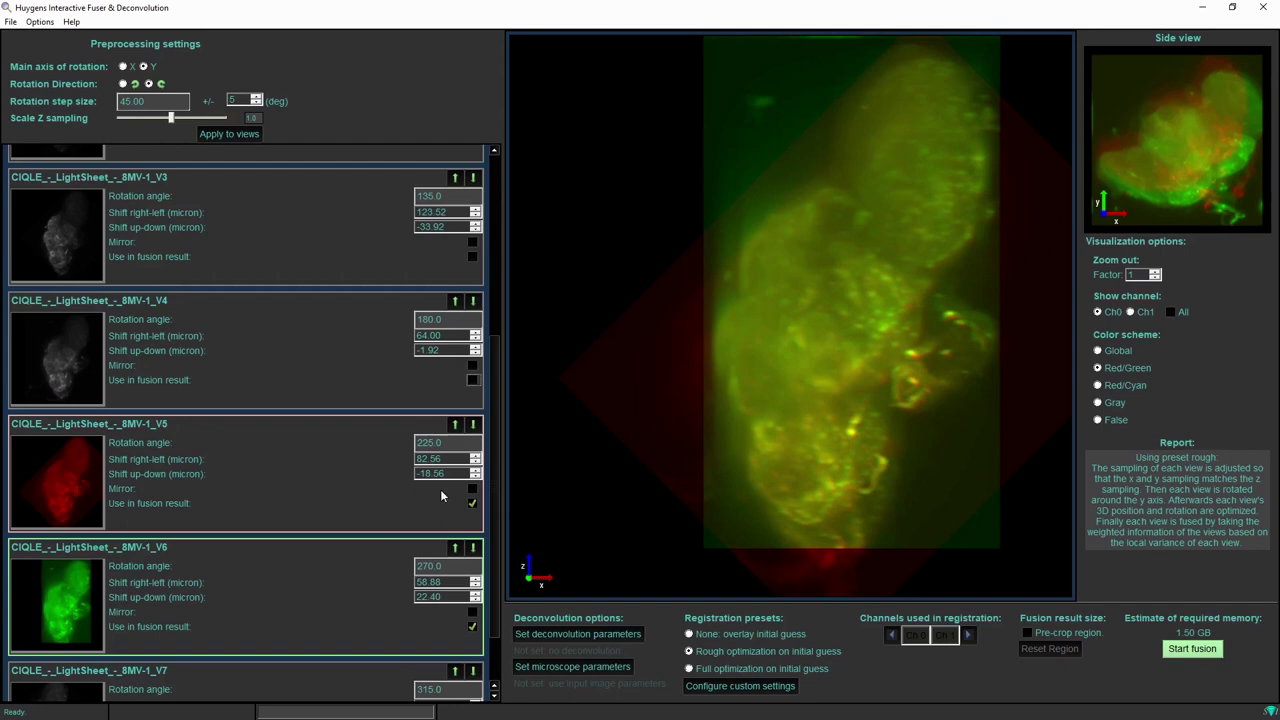
left_click(472, 503)
scroll(497, 486, "down", 2)
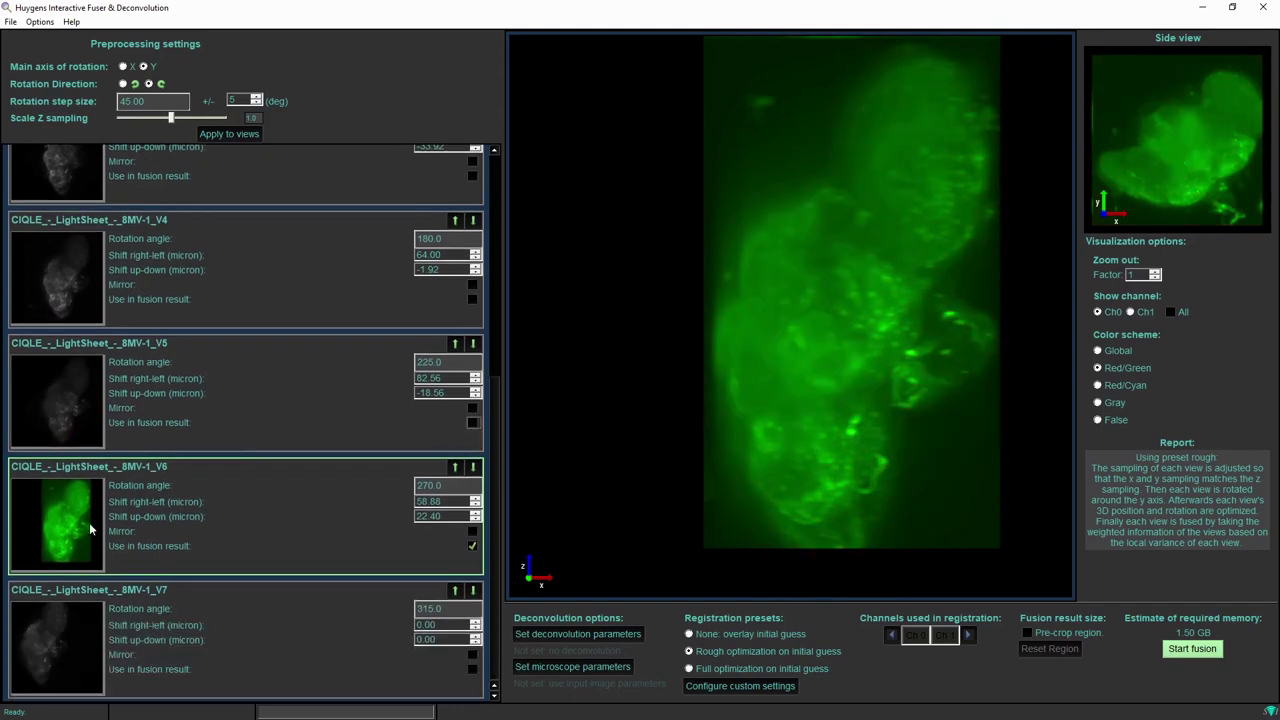
left_click(95, 656)
left_click_drag(669, 368, 799, 393)
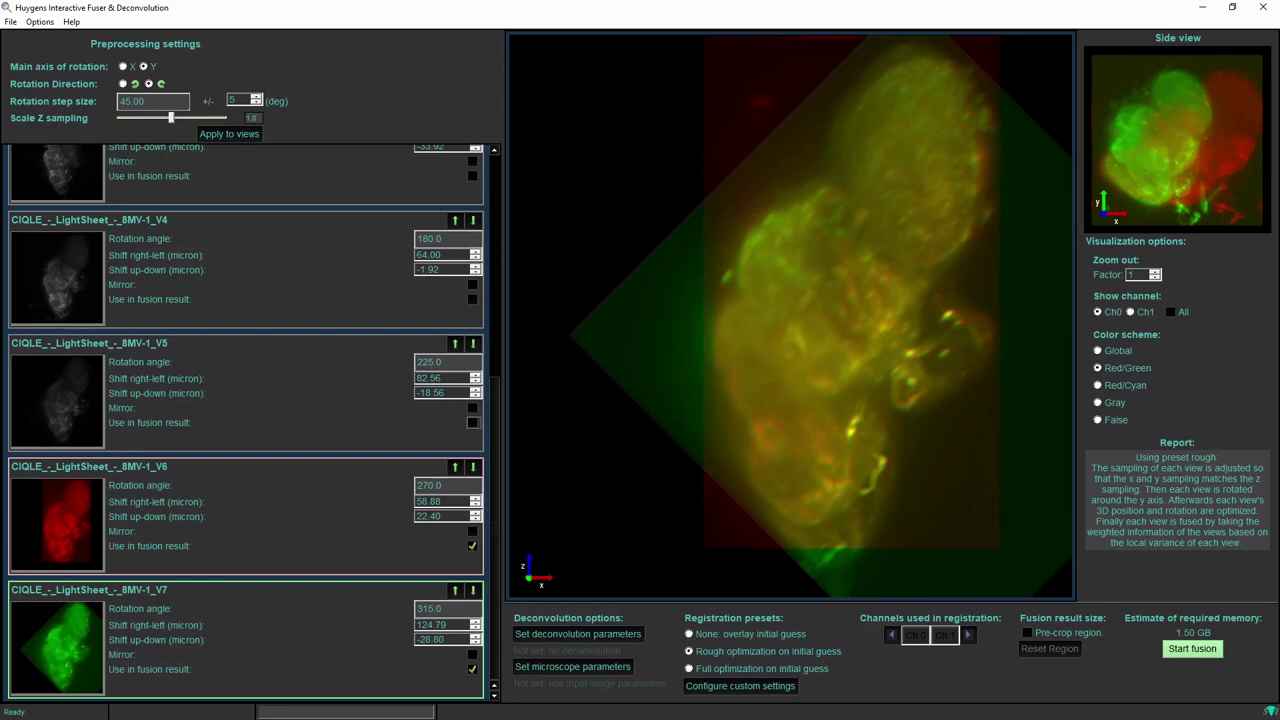
Re-include views V5, V4, V3, V2, V1 and V0 in the fusion result.
left_click(52, 399)
left_click(60, 265)
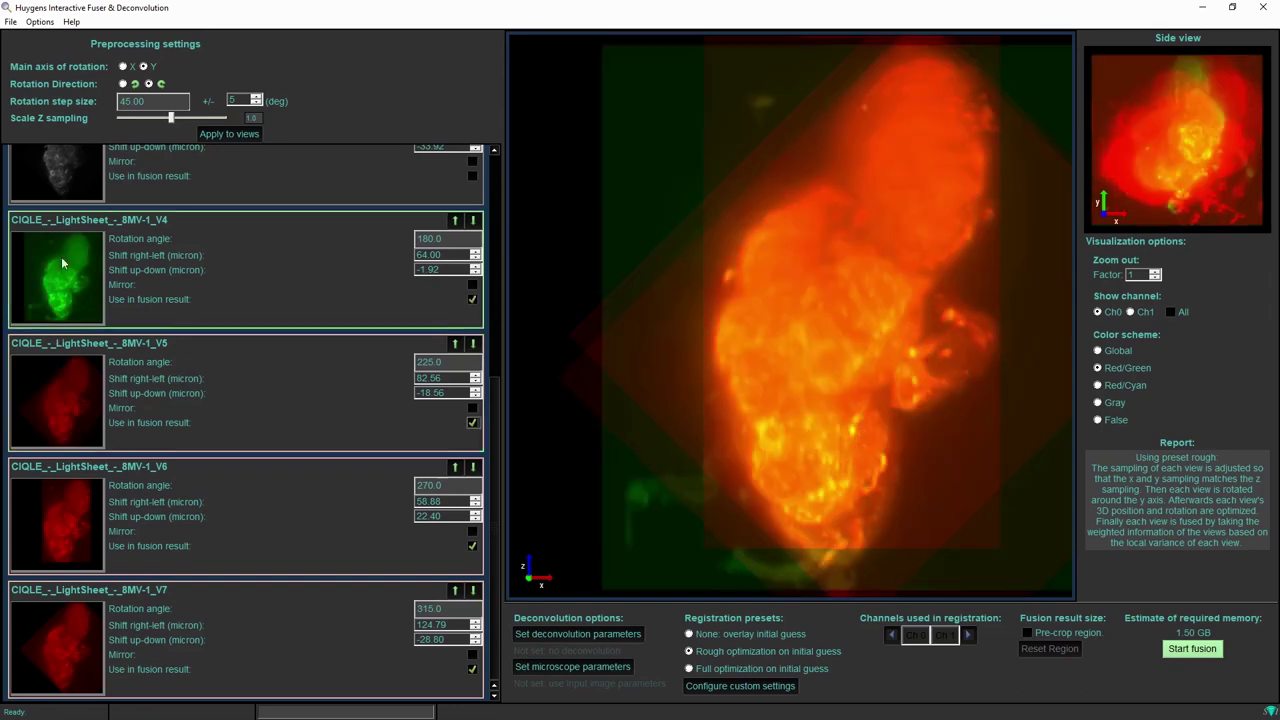
left_click(64, 172)
left_click_drag(493, 490, 499, 255)
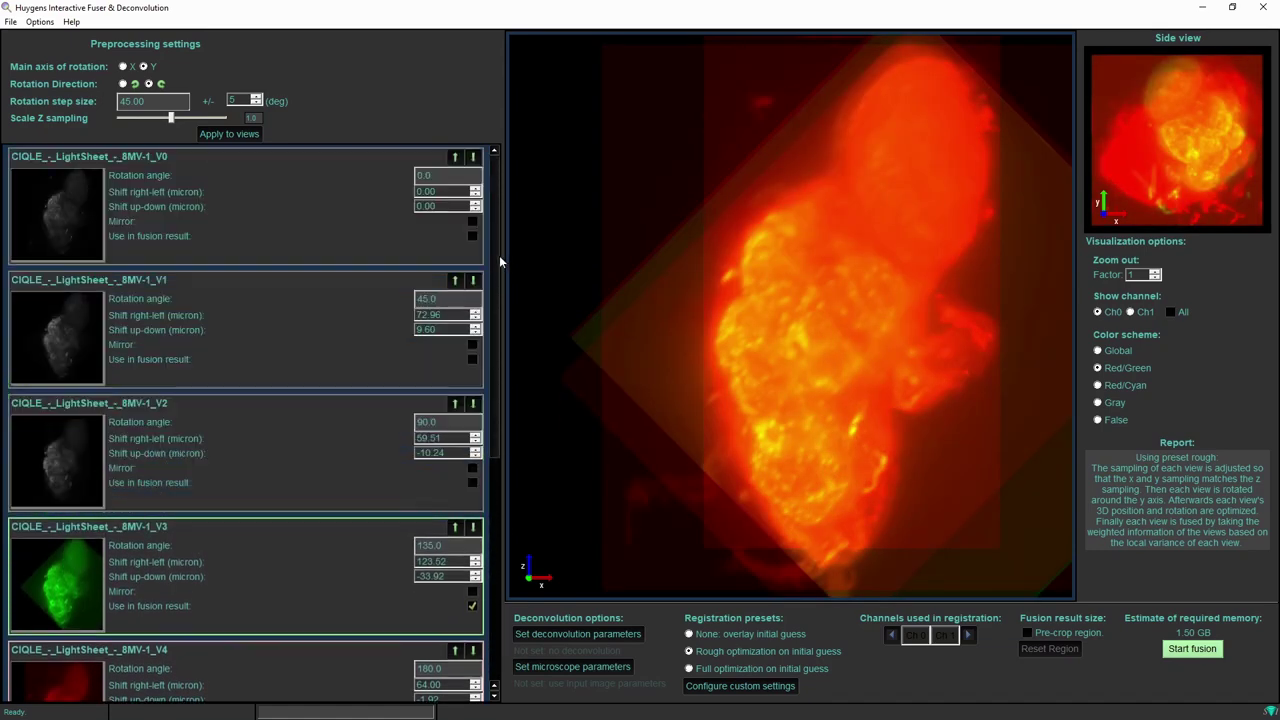
left_click(61, 466)
left_click(74, 318)
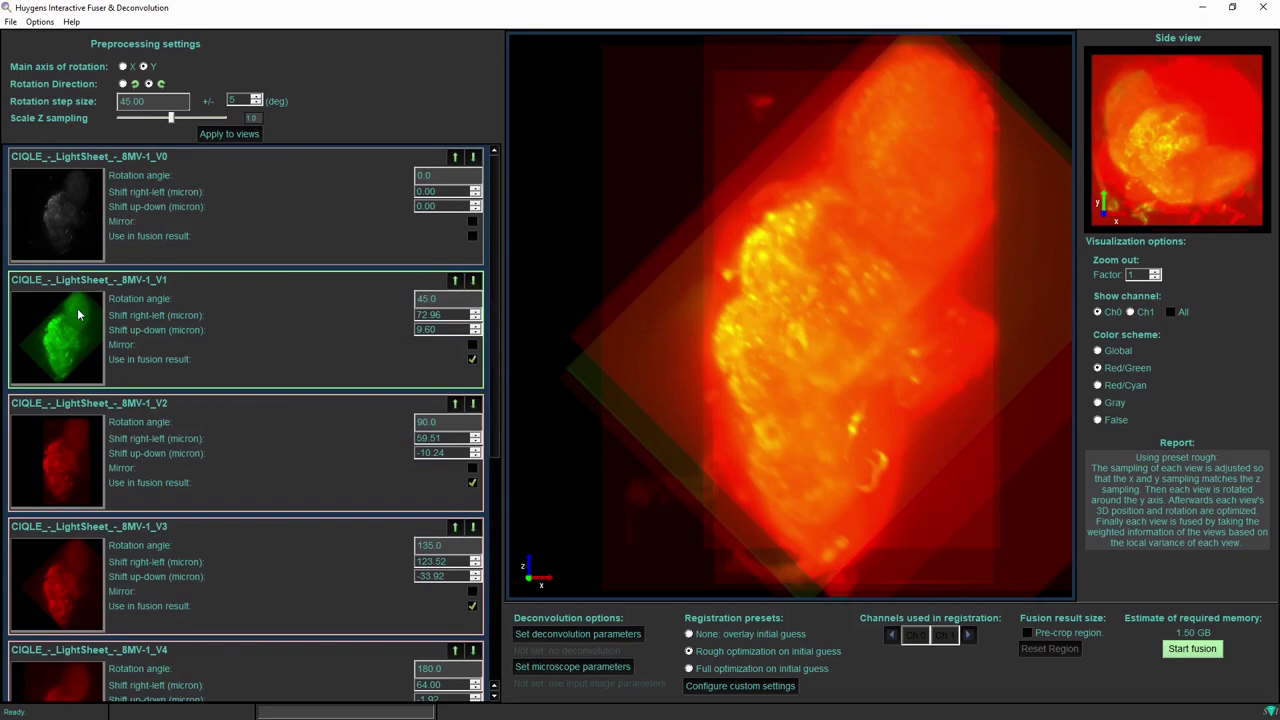
left_click(55, 235)
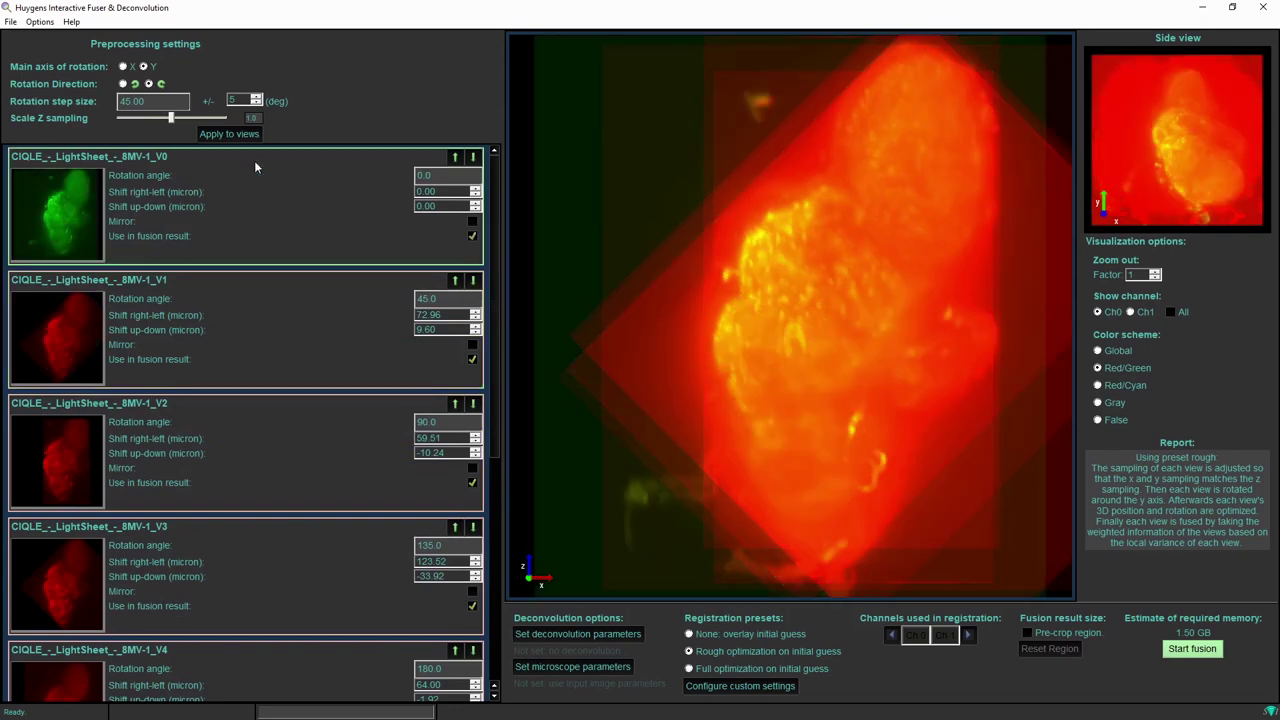
Set the color scheme to Global and show channel Ch1 of the combined views.
left_click(1110, 351)
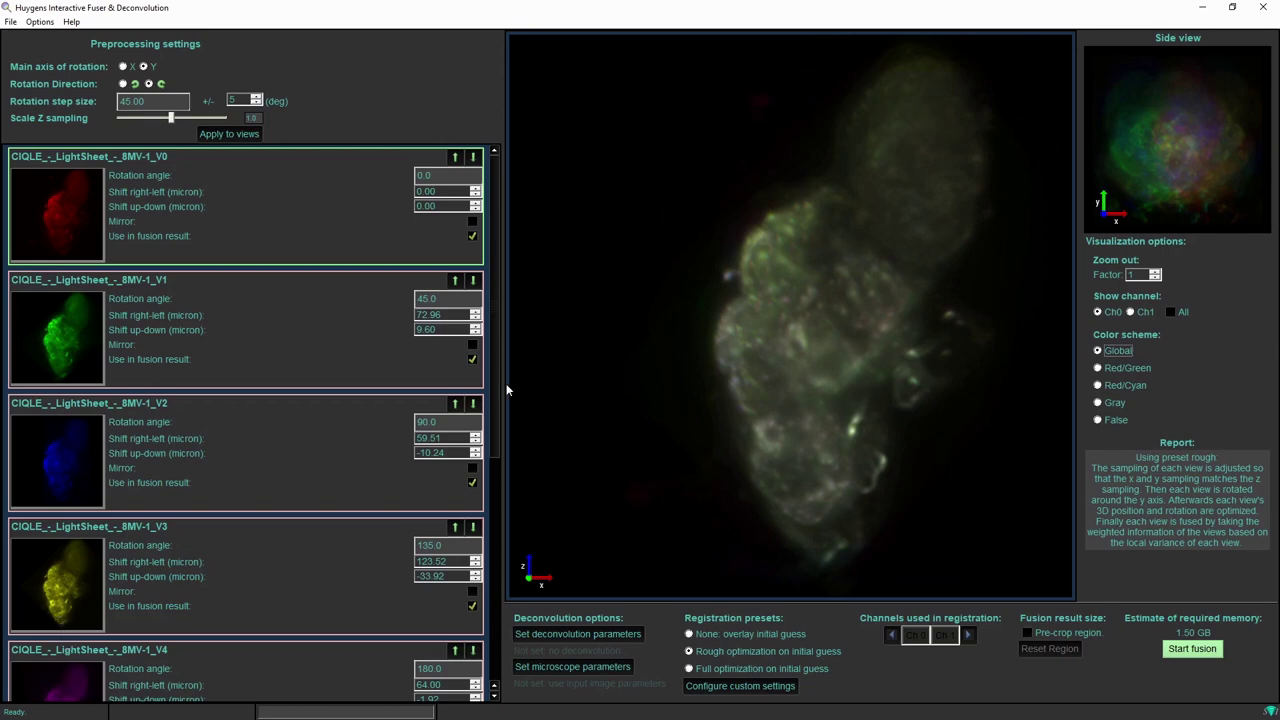
left_click_drag(495, 388, 508, 617)
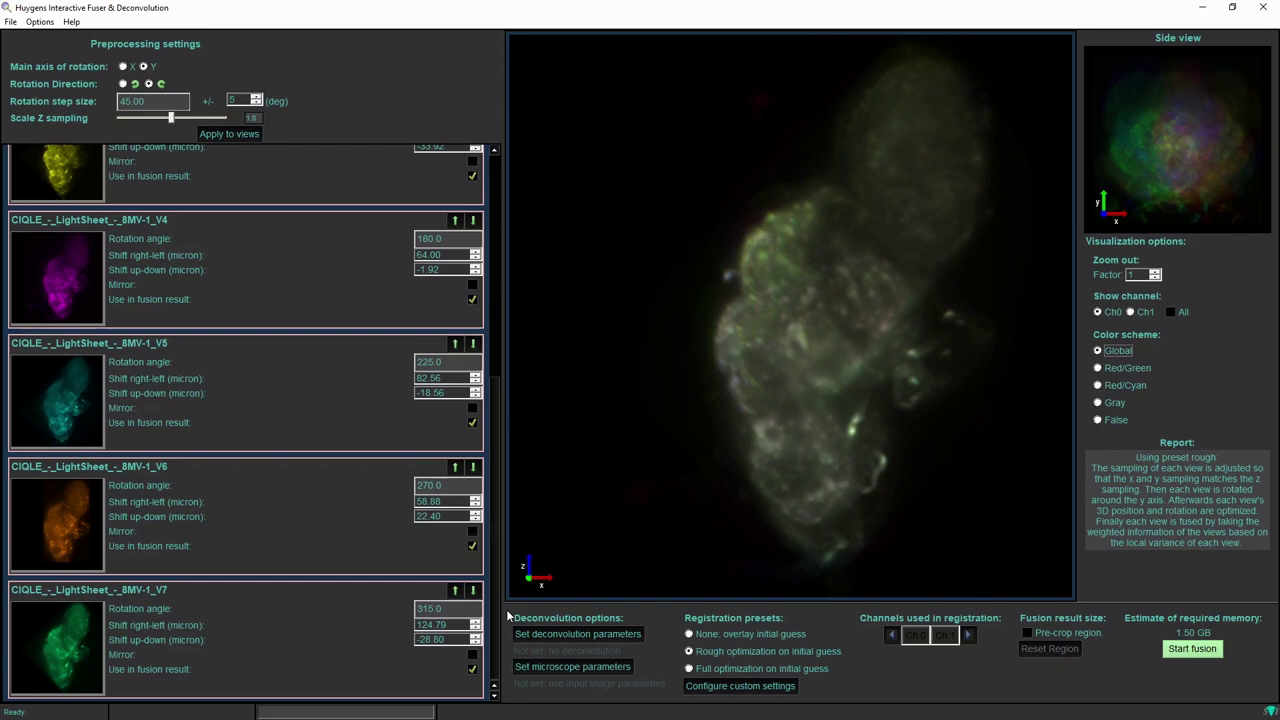
scroll(465, 320, "up", 5)
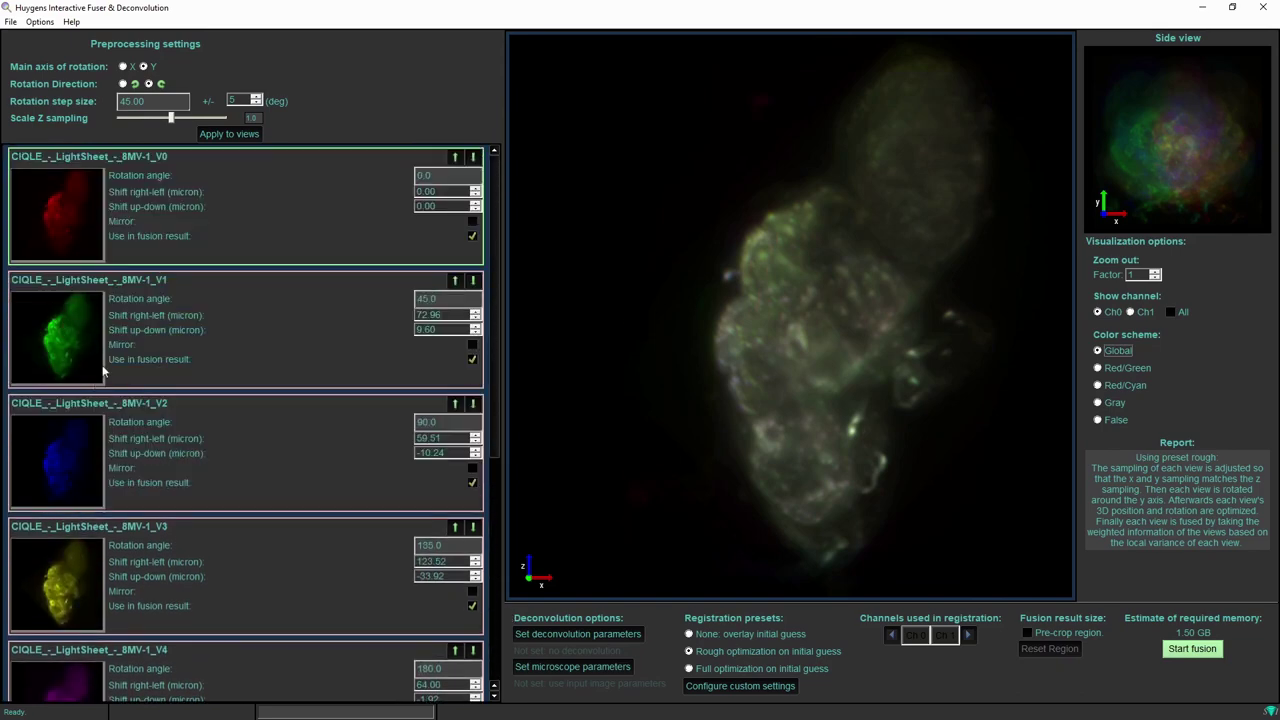
left_click(1131, 312)
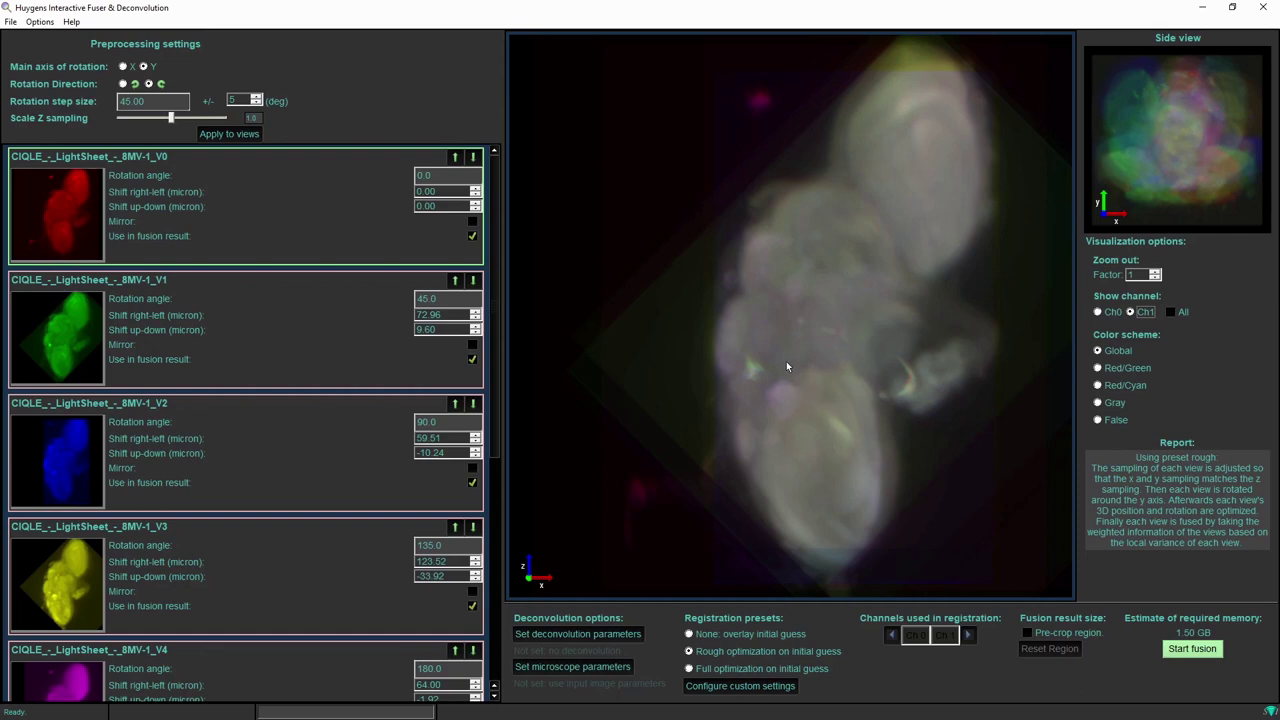
Enable Pre-crop region and fit the crop box around the brain in main and side views.
left_click(1029, 636)
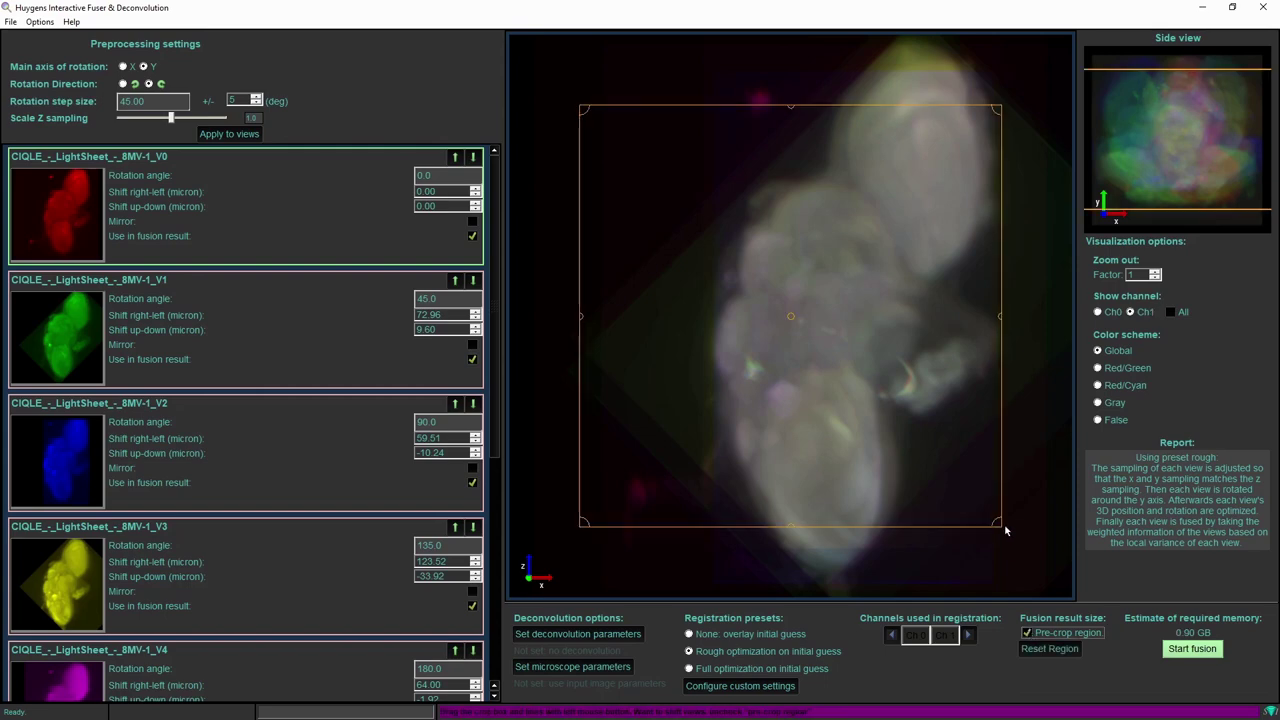
left_click_drag(1006, 531, 1045, 590)
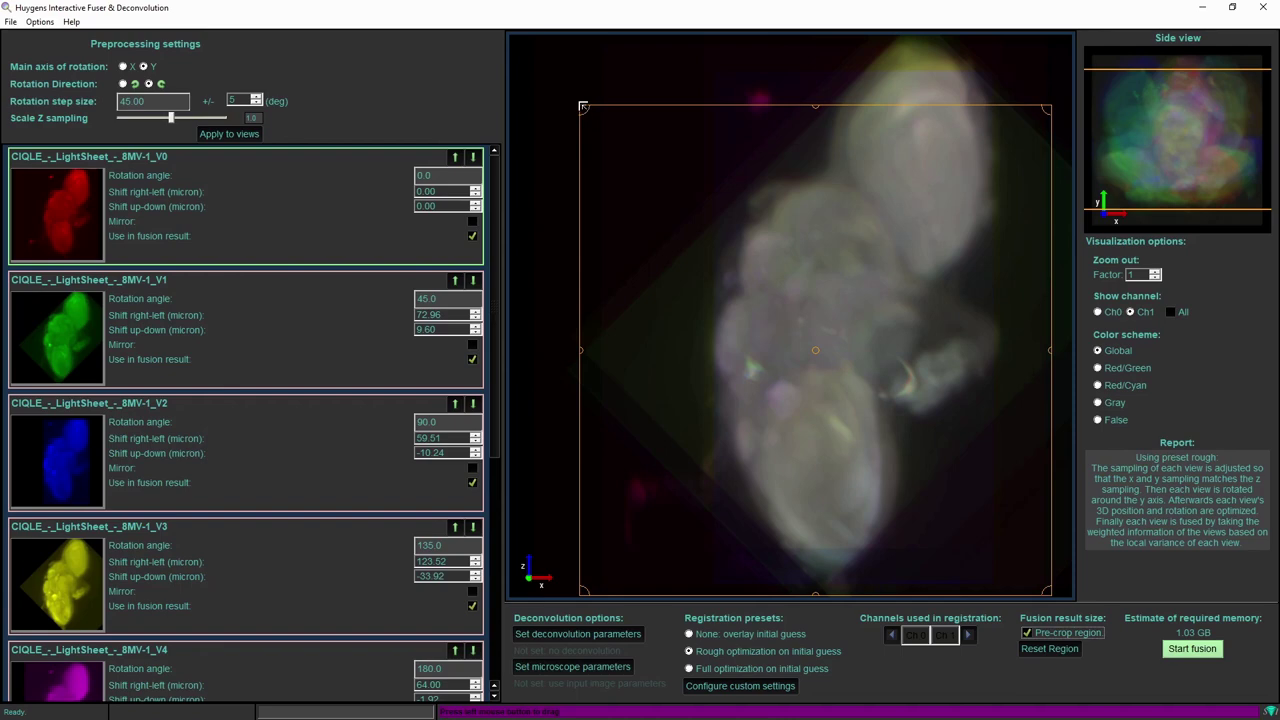
left_click_drag(583, 106, 607, 38)
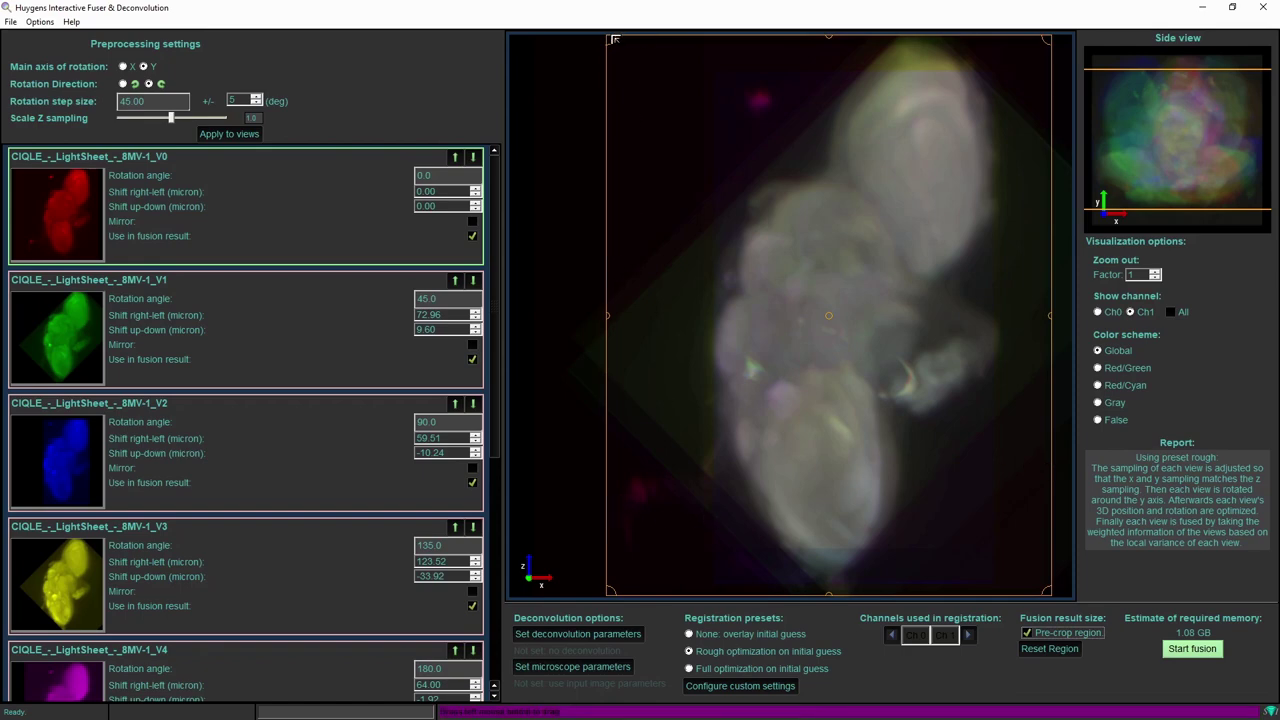
left_click_drag(606, 38, 618, 38)
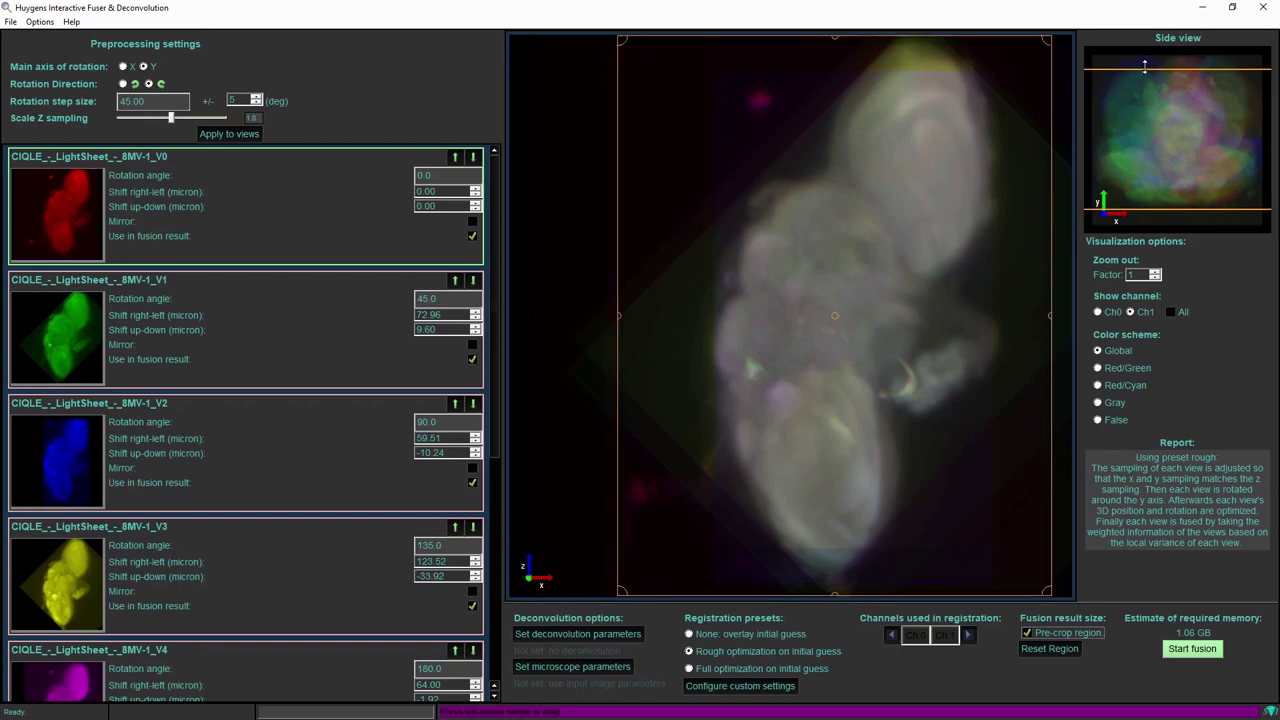
left_click_drag(1146, 68, 1147, 49)
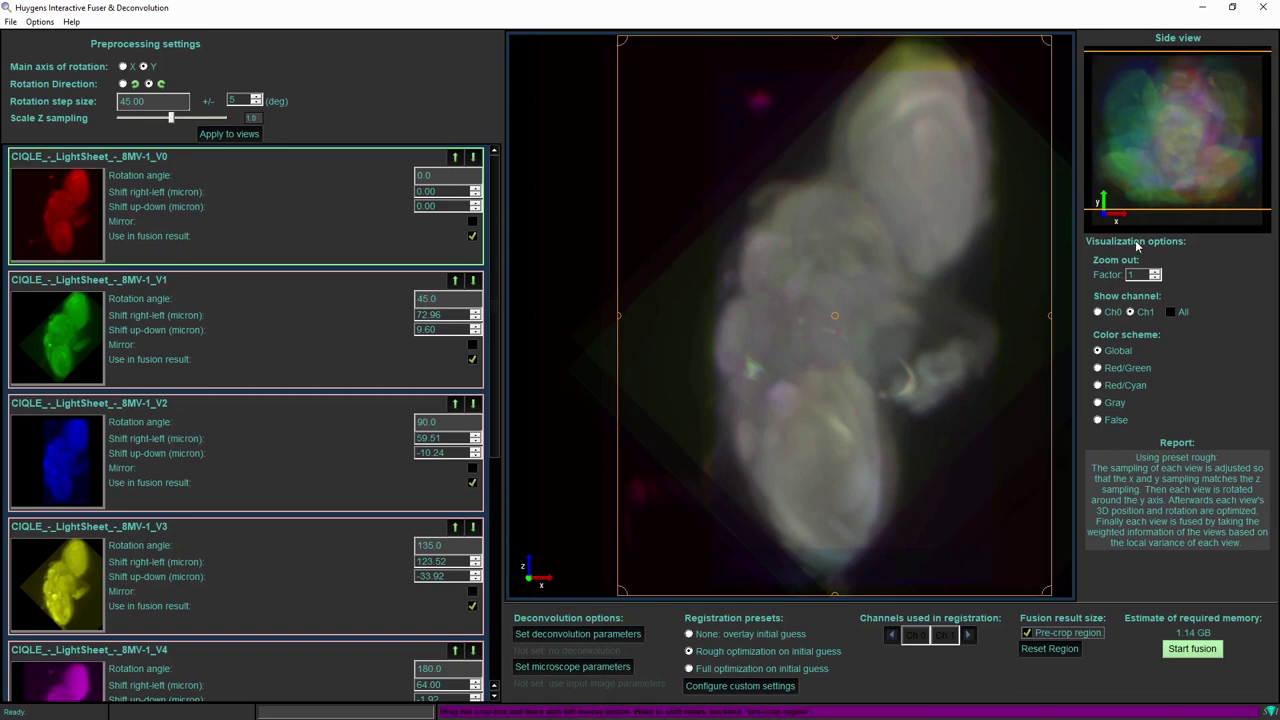
left_click_drag(1185, 205, 1190, 228)
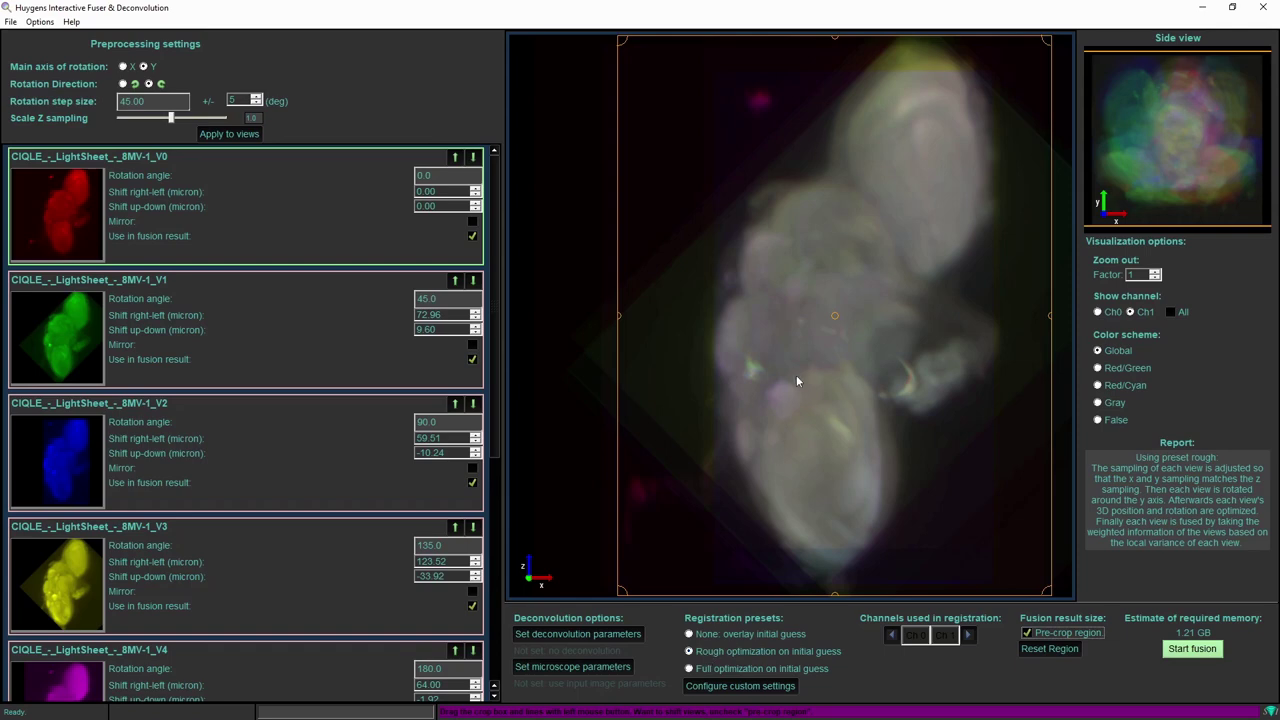
Keep the 'Rough optimization on initial guess' preset and start the fusion.
left_click(735, 653)
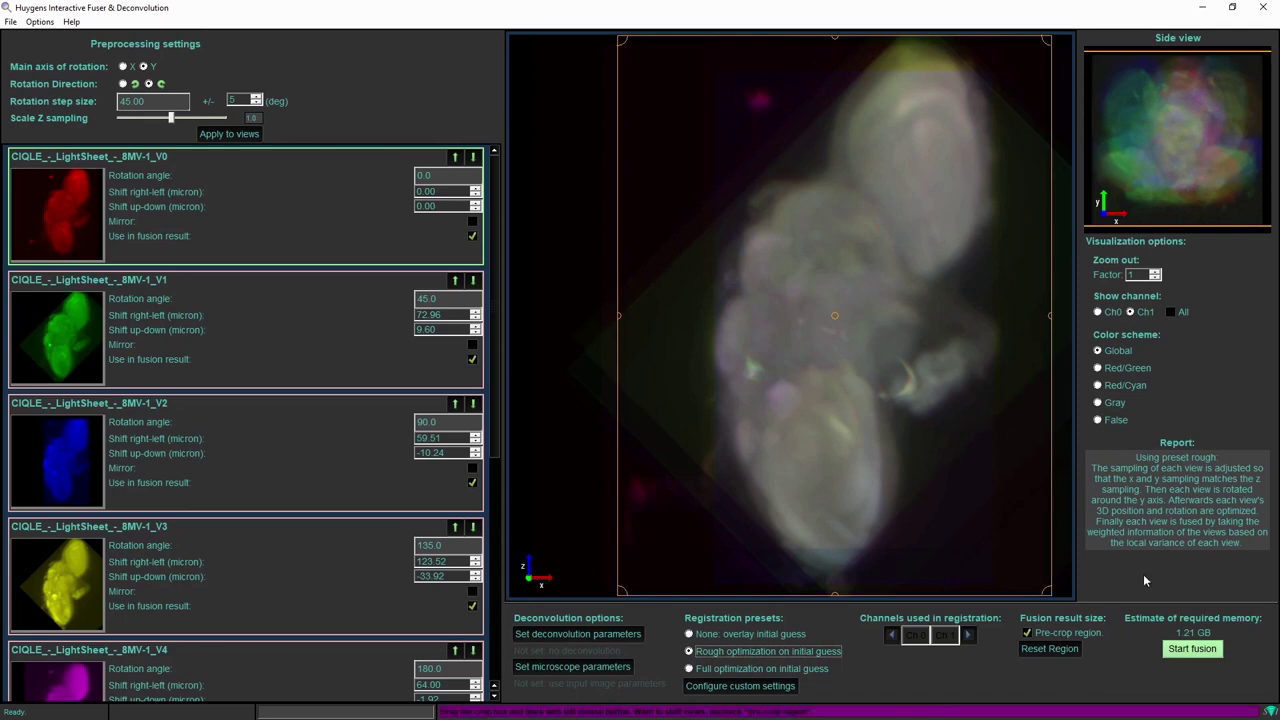
left_click(1185, 650)
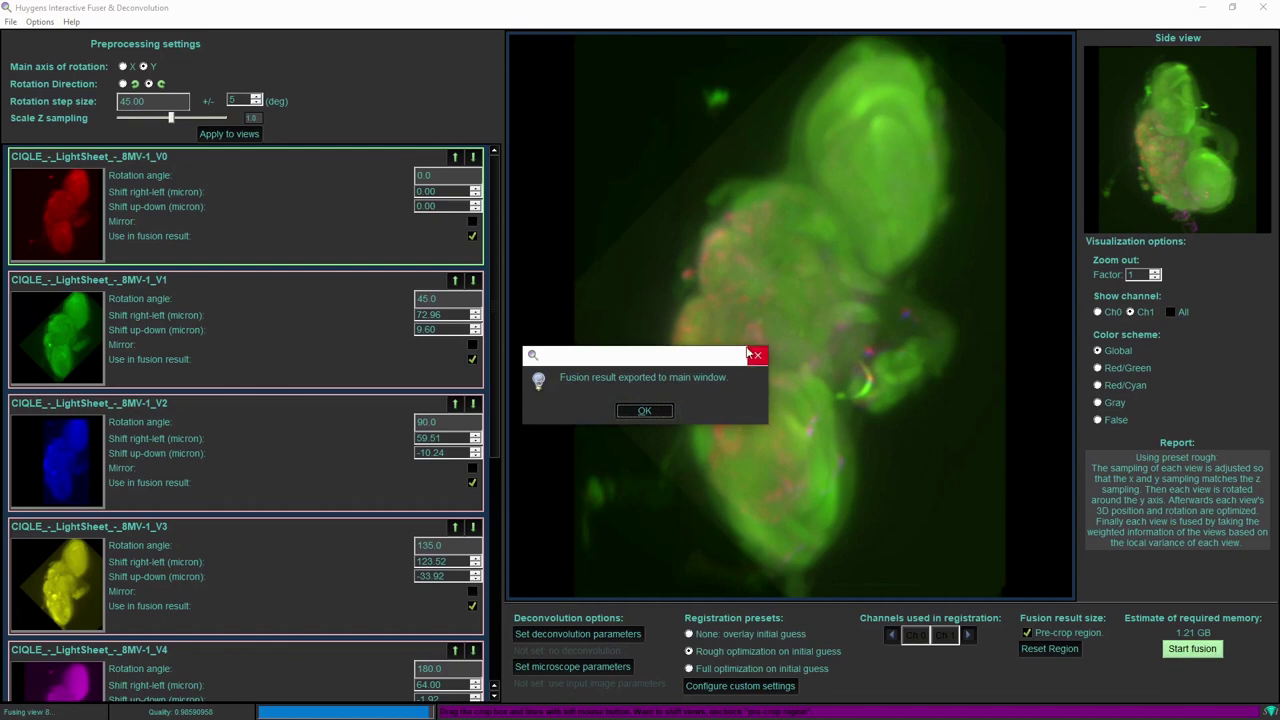
Dismiss the export notice and select the V0_fusion thumbnail in the main window.
left_click(644, 411)
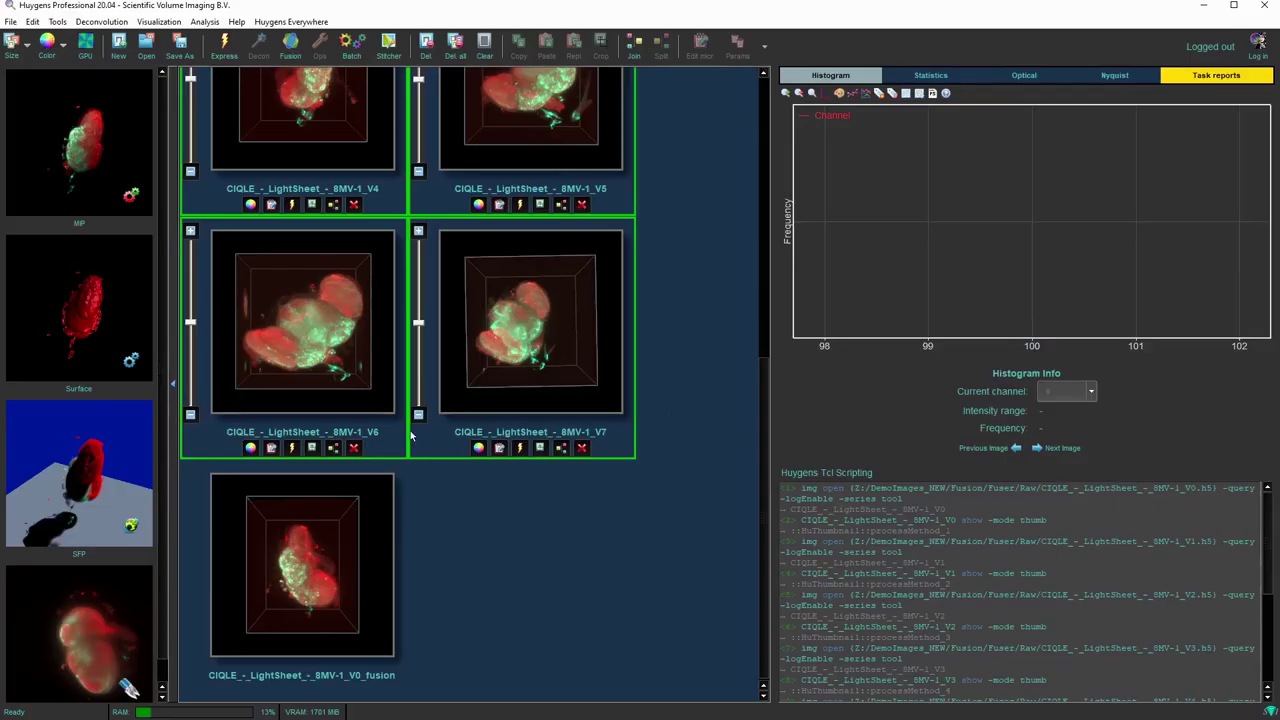
left_click(294, 600)
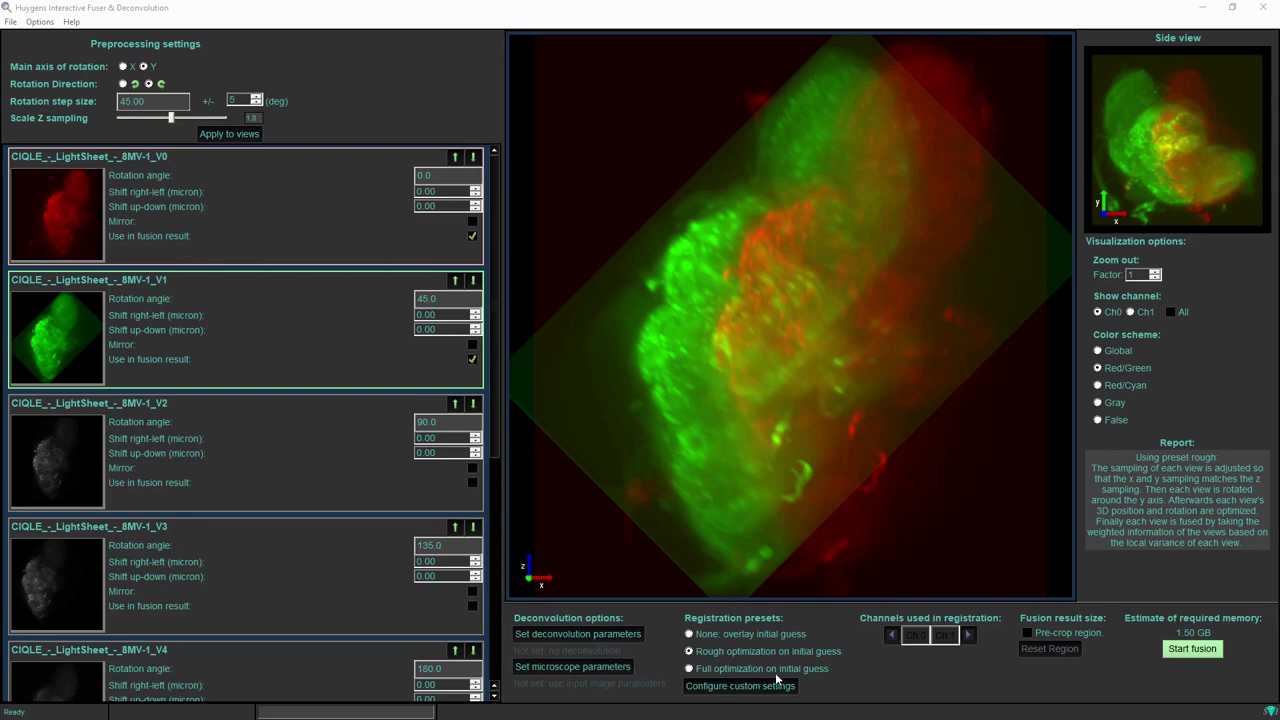
Add background subtraction and multi-resolution optimization to the rough preset, making it rough (custom).
left_click(740, 686)
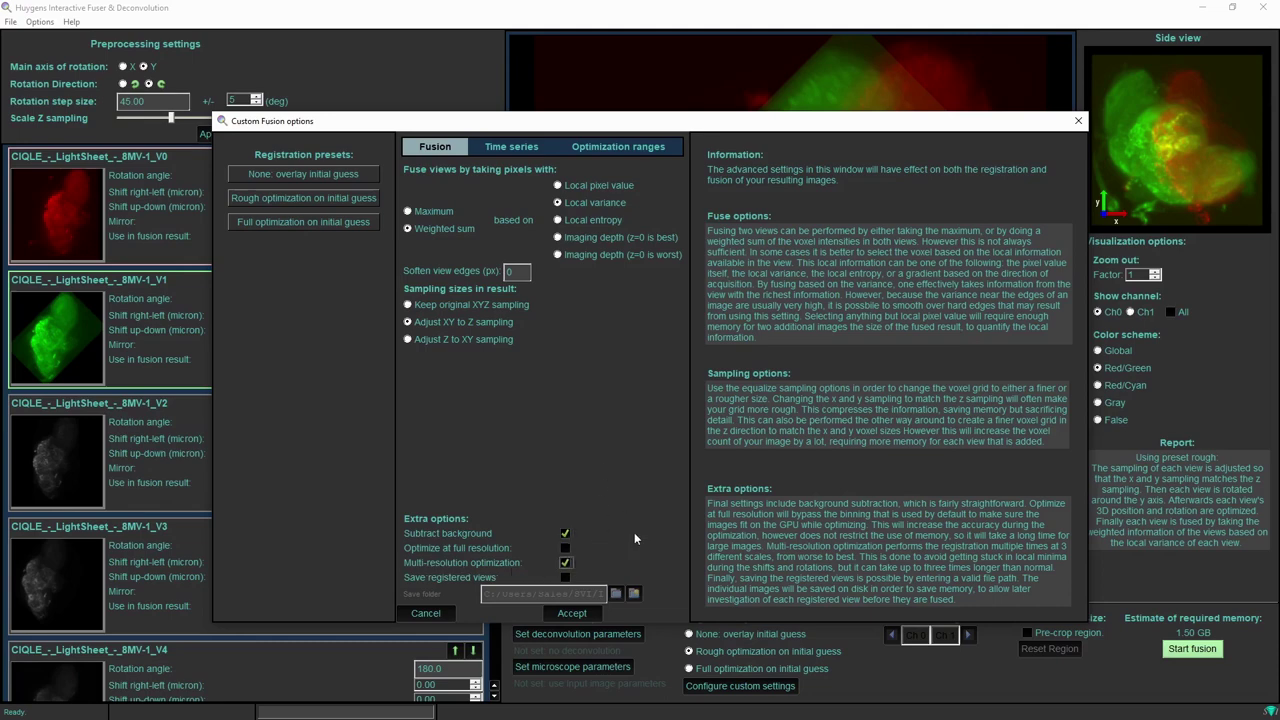
left_click(572, 613)
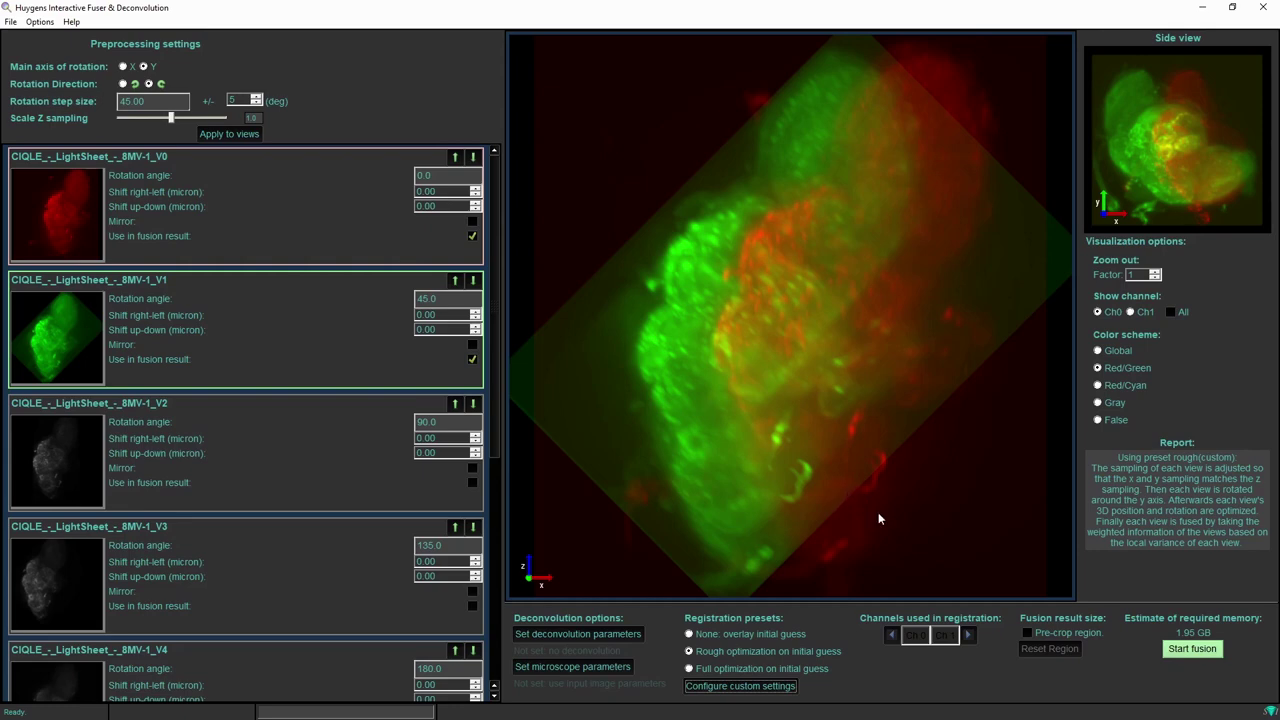
Start the custom rough fusion of the brain views without cropping.
left_click(1192, 650)
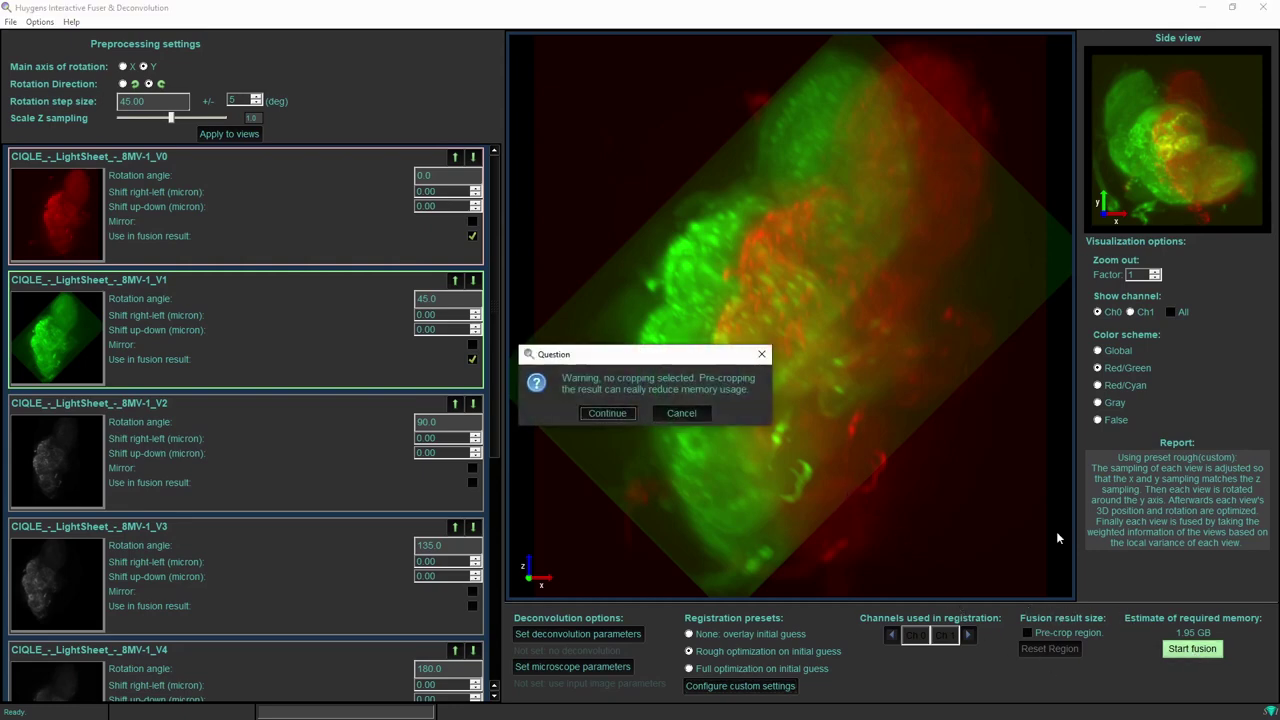
left_click(609, 414)
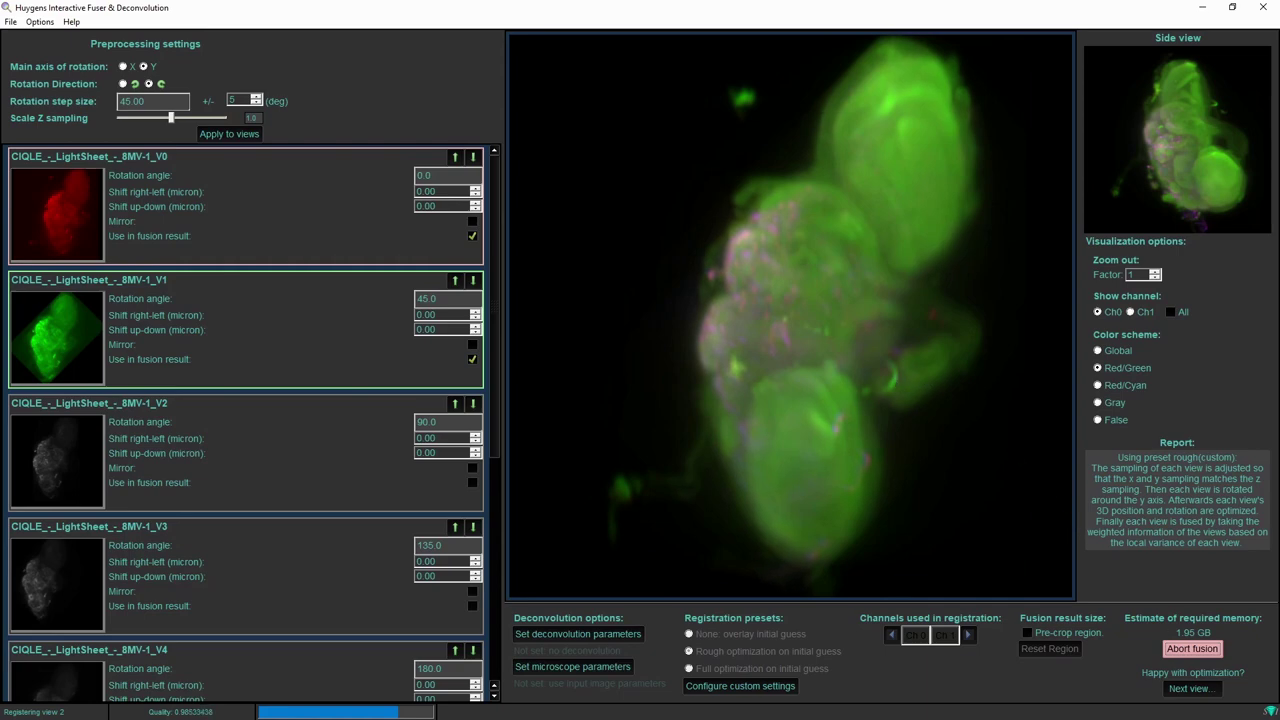
Accept the view registration and confirm the fusion result export to the main window.
left_click(1201, 690)
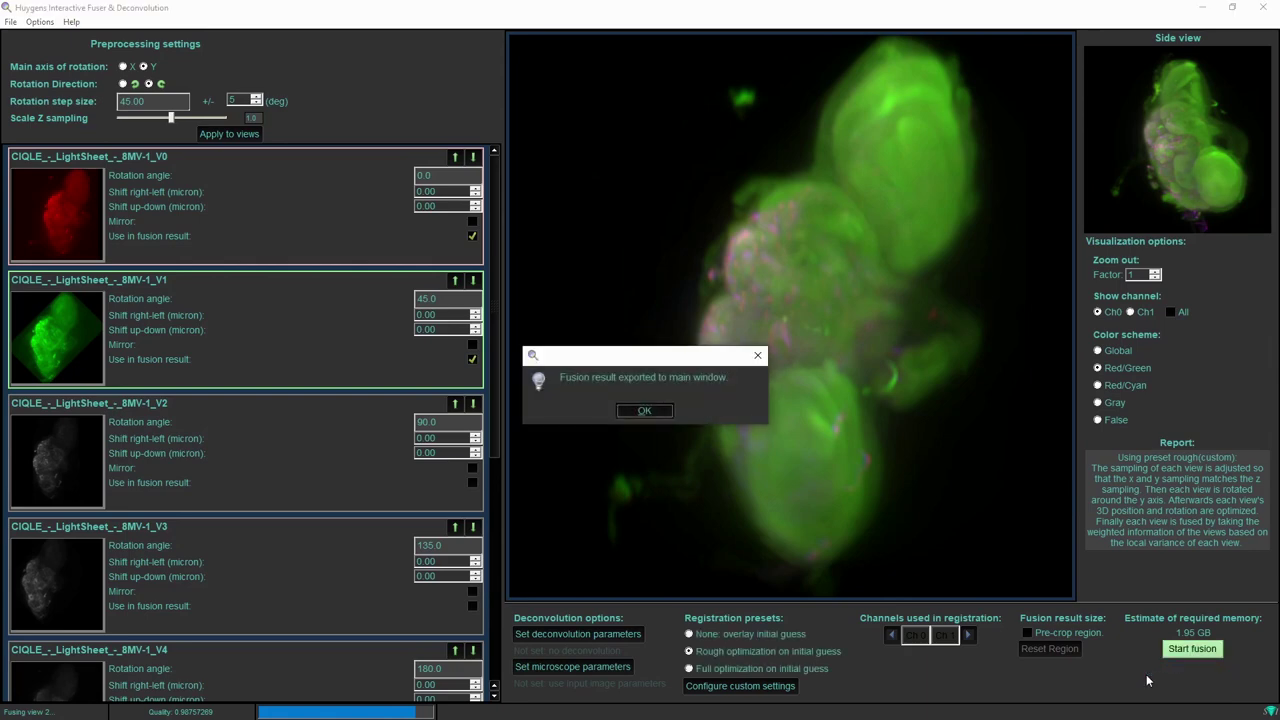
left_click(652, 411)
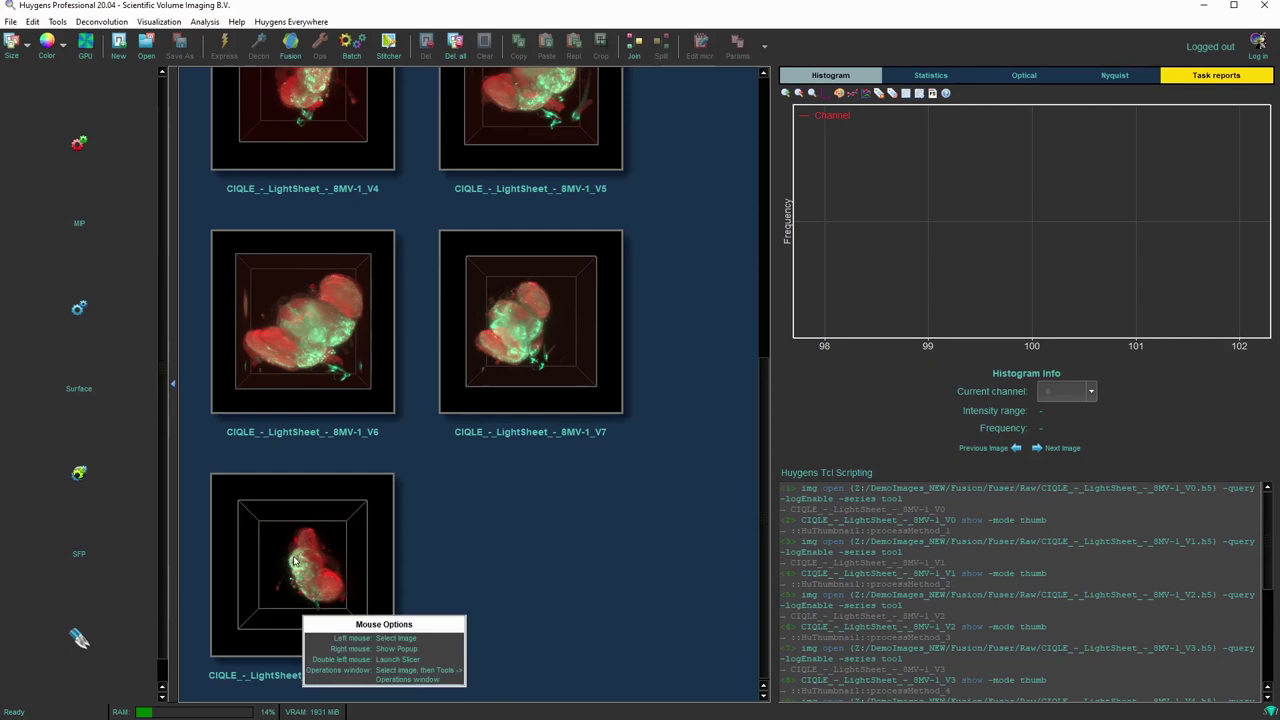
Rotate the 3D preview of CIQLE_-_LightSheet_-_8MV-1_V0_fusion to view it from another angle.
left_click_drag(306, 587, 375, 515)
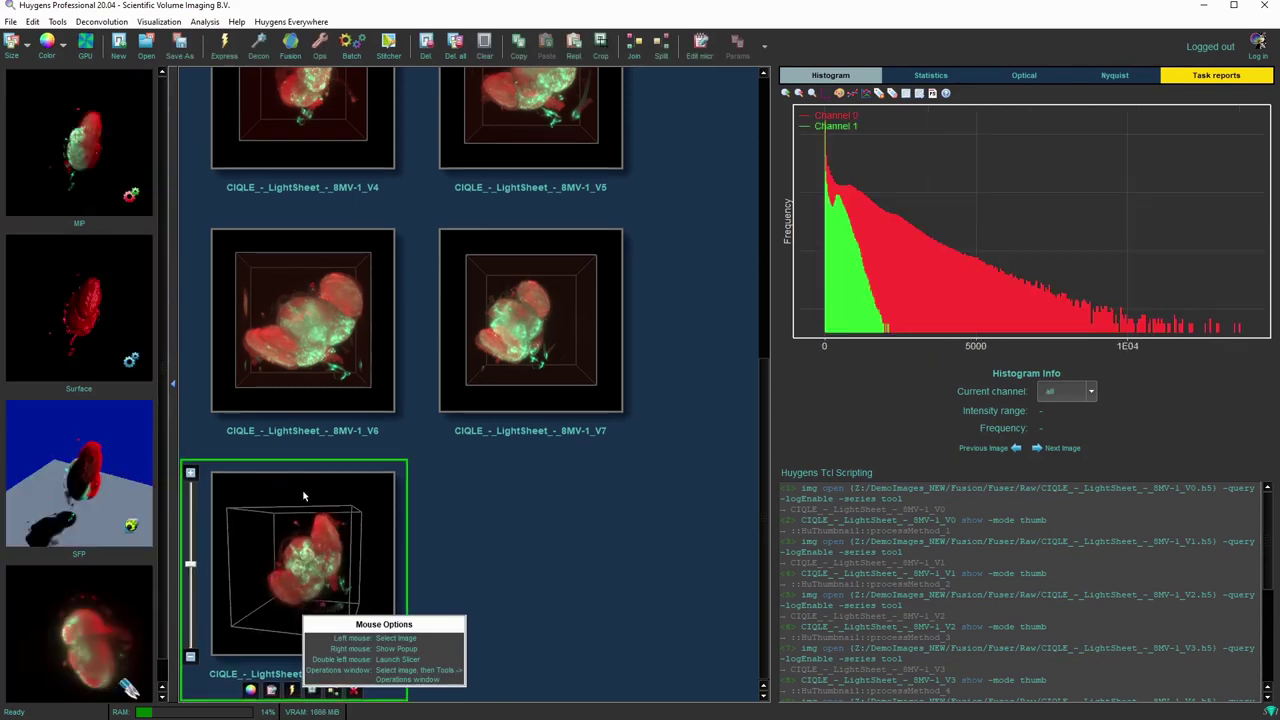